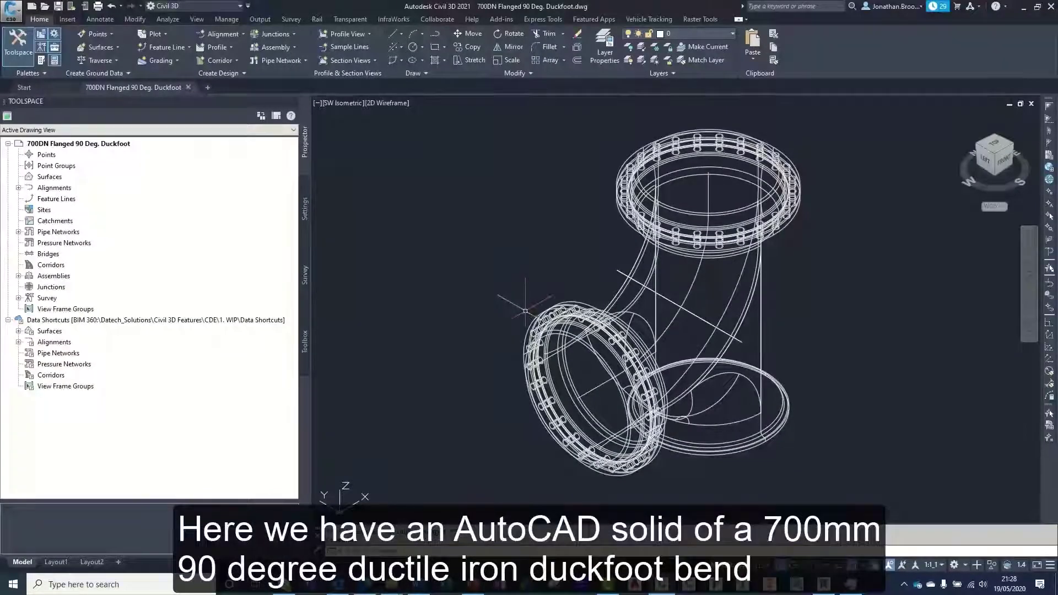
# - Inspect the duckfoot bend solid and its centreline polyline, viewing the solid in the Object Viewer from another angle
pyautogui.click(536, 322)
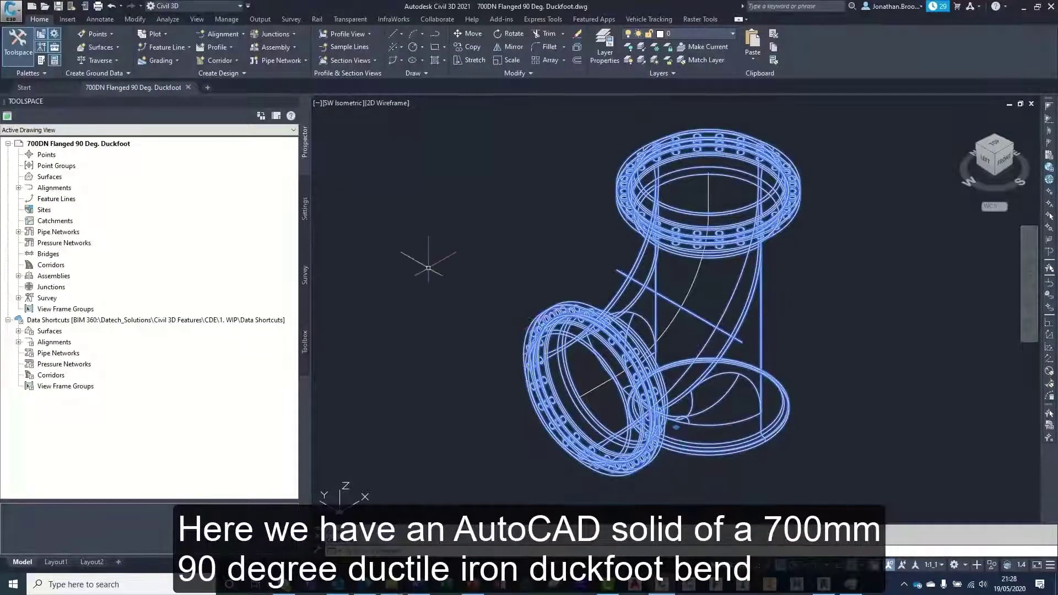
pyautogui.press('Escape')
pyautogui.click(667, 330)
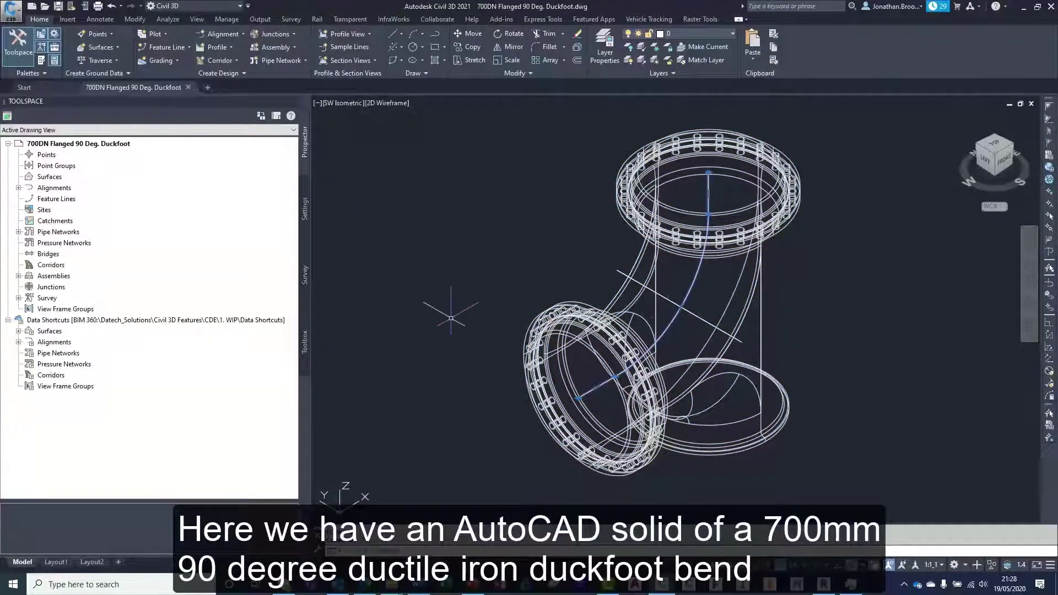
pyautogui.click(787, 411)
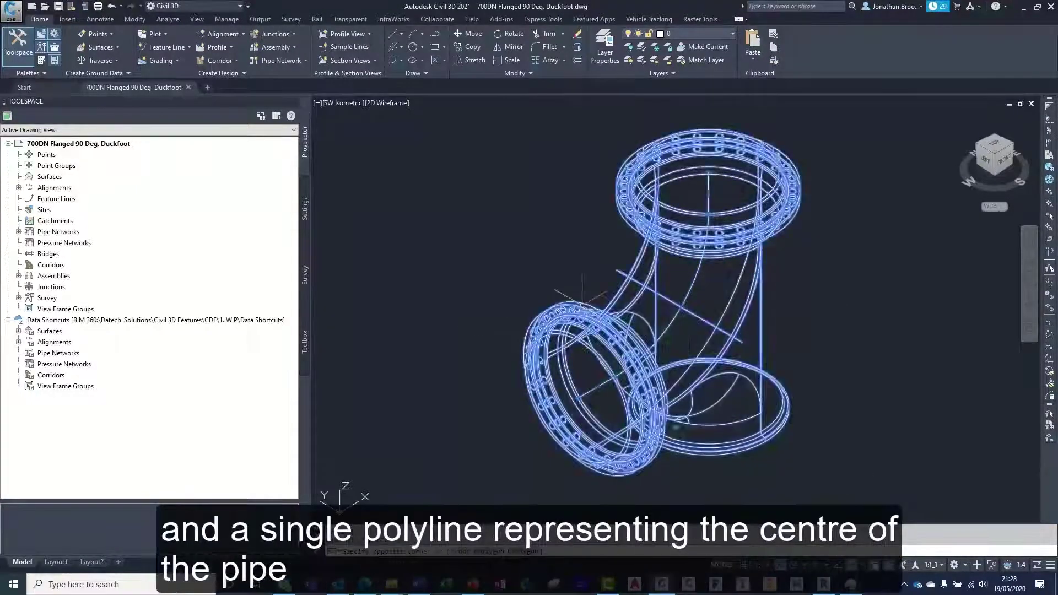
pyautogui.rightClick(508, 295)
pyautogui.click(541, 401)
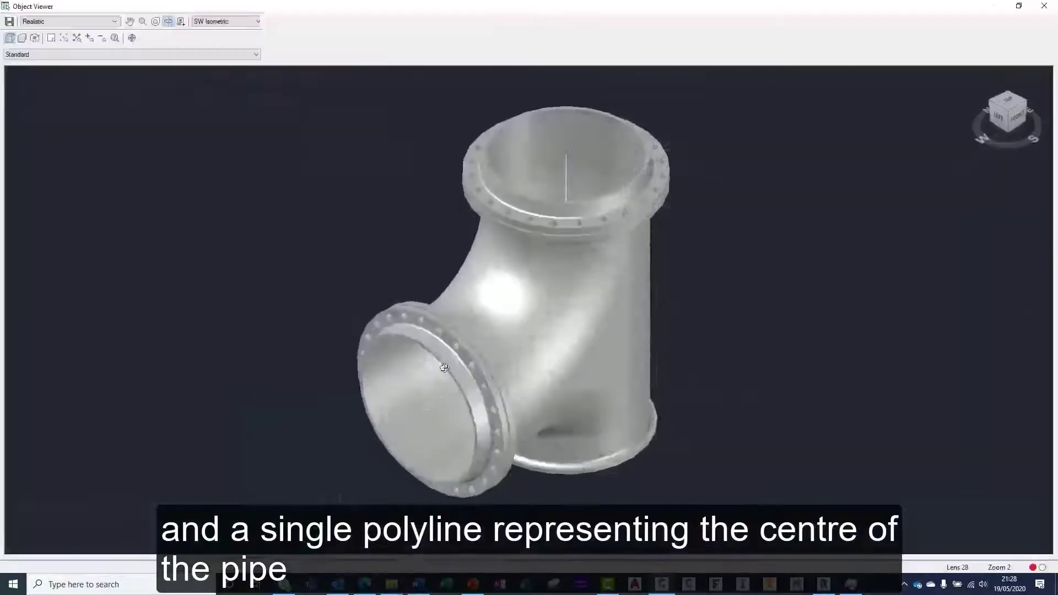
pyautogui.moveTo(561, 288); pyautogui.dragTo(576, 173)
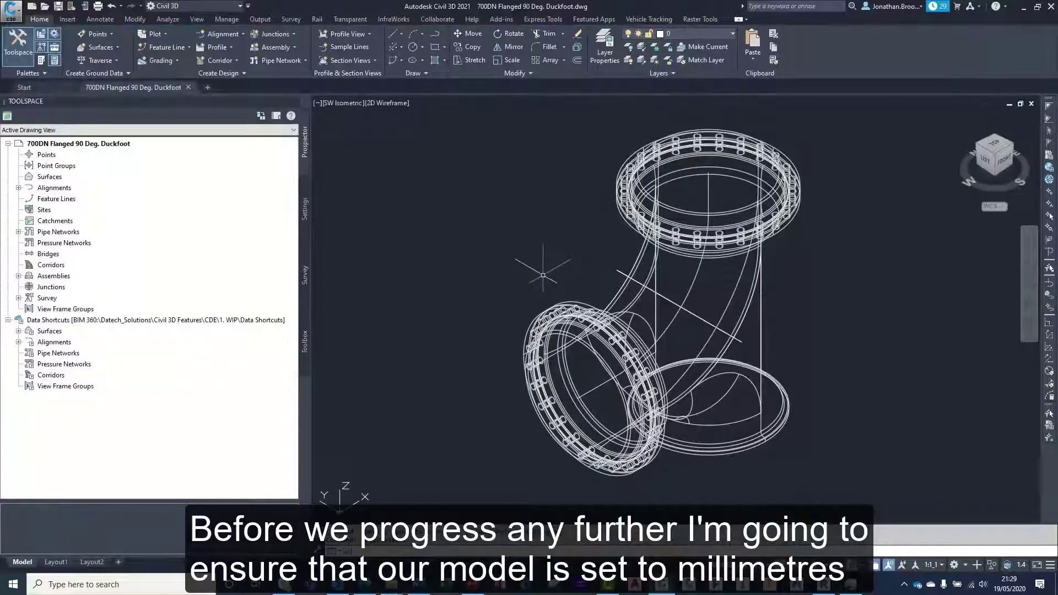
# - Check the drawing units and accept Millimeters as the insertion scale
pyautogui.write('units')
pyautogui.press('Return')
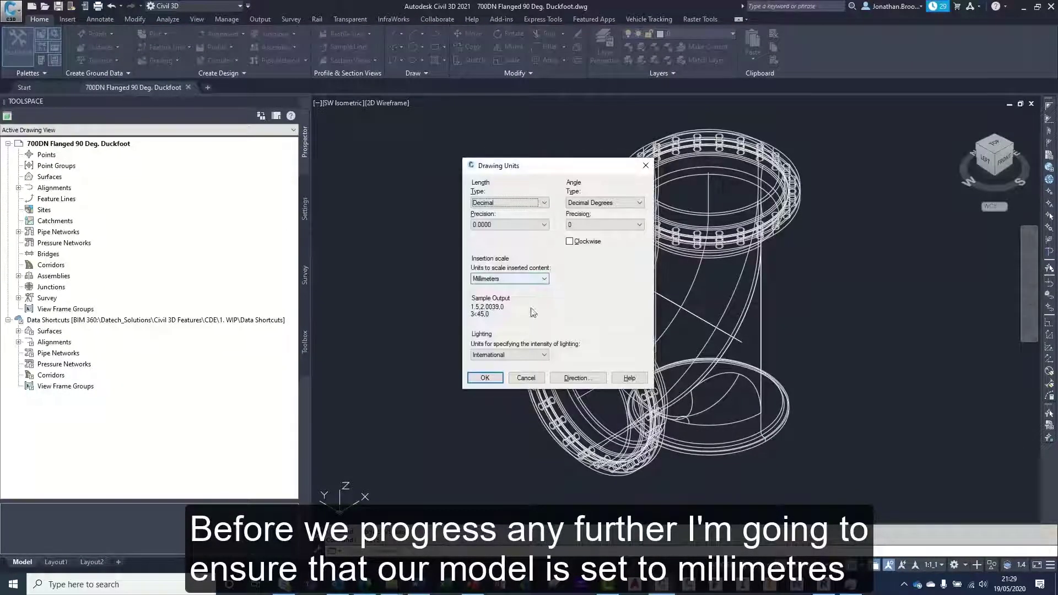
pyautogui.click(486, 378)
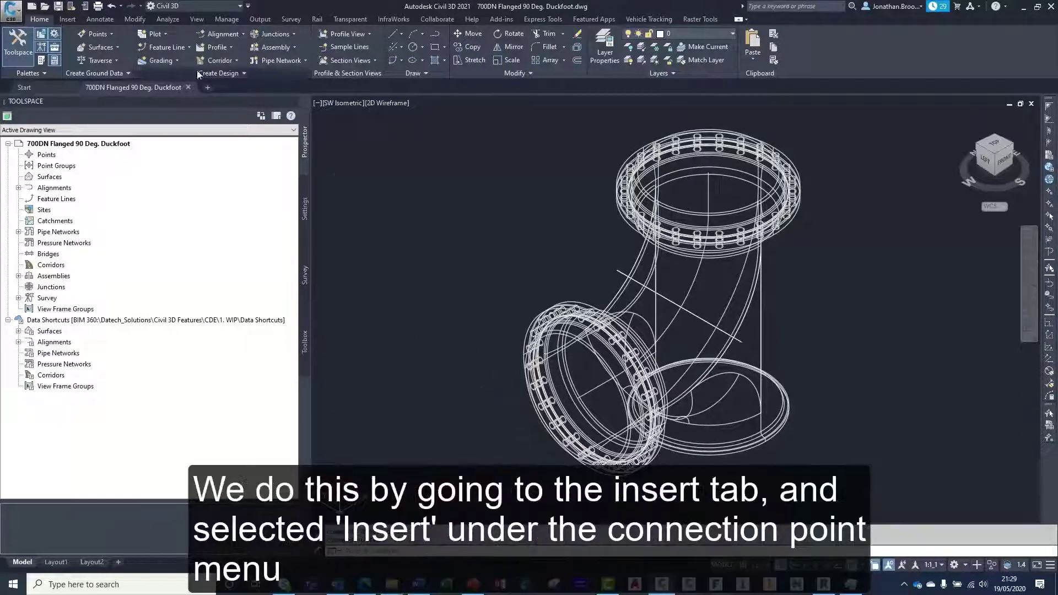
# - Insert a connection point at the centreline end in the side-facing flange, directed outward along the centreline, without engineering data
pyautogui.click(68, 20)
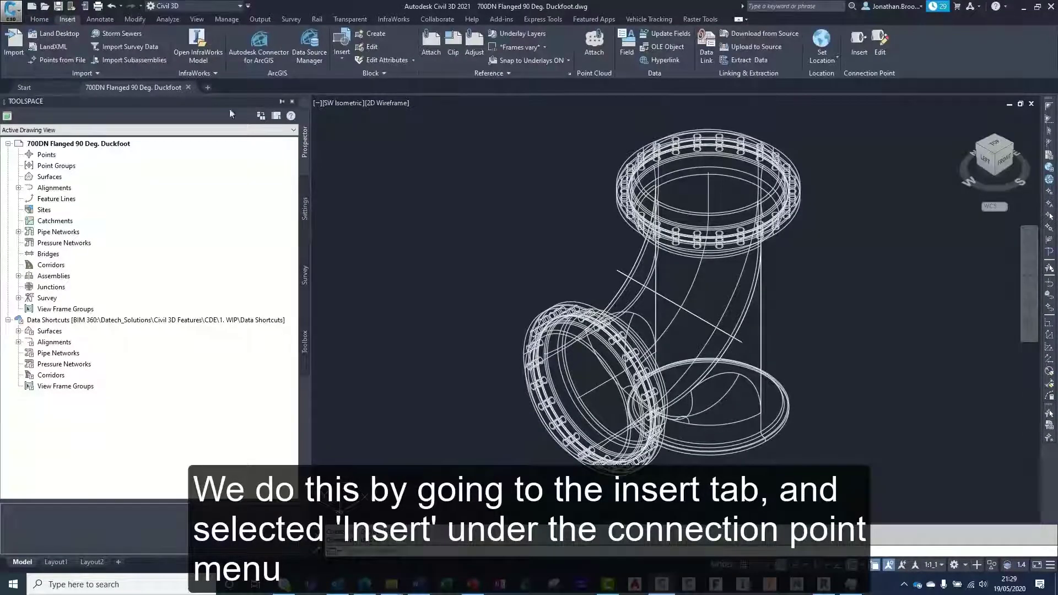
pyautogui.click(859, 41)
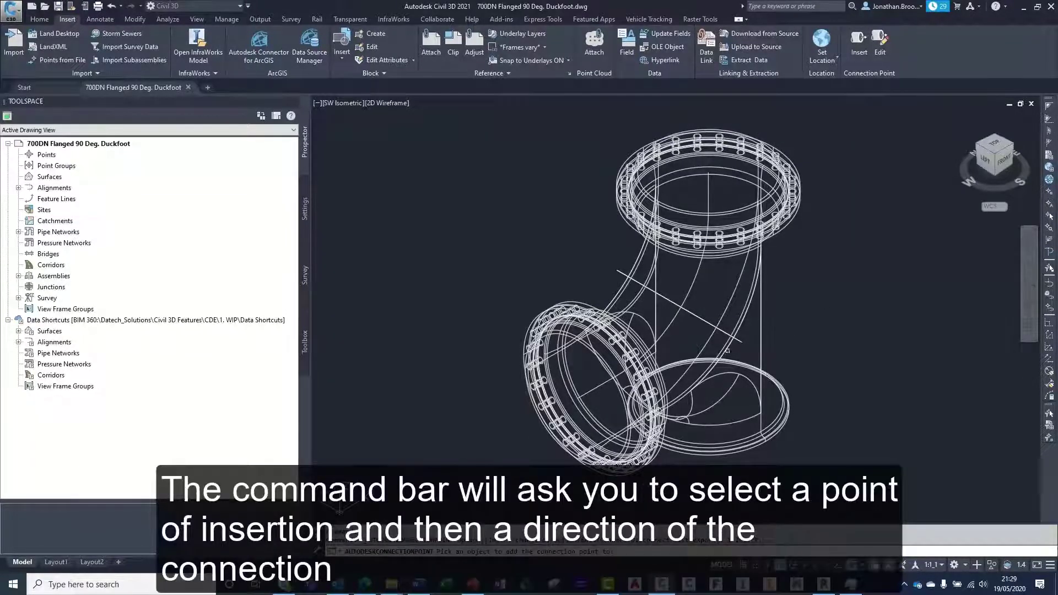
pyautogui.click(727, 352)
pyautogui.scroll(6, 672, 381)
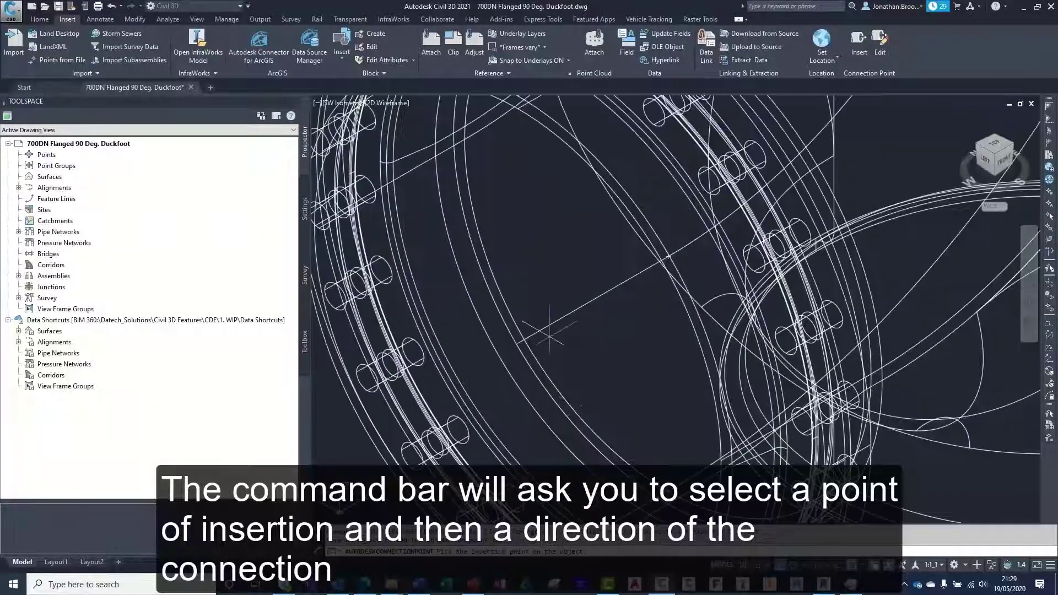
pyautogui.click(543, 328)
pyautogui.click(602, 297)
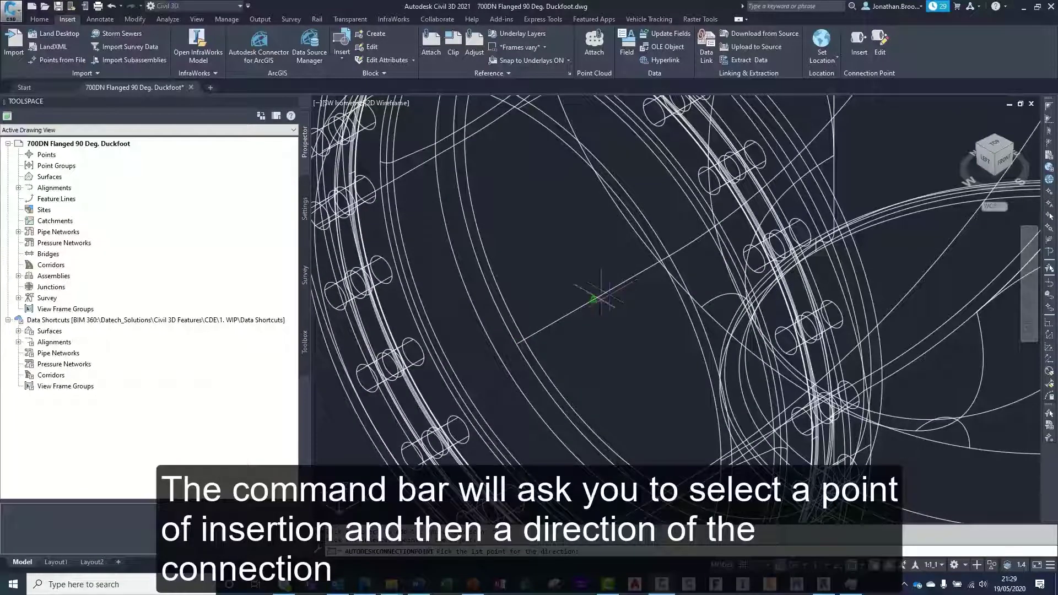
pyautogui.click(543, 330)
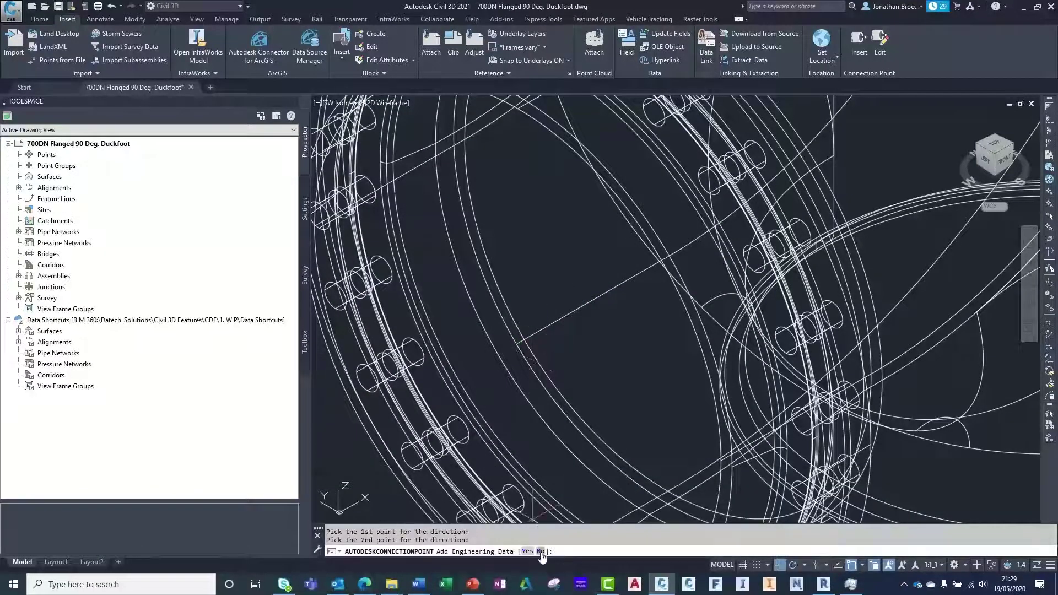
pyautogui.click(540, 552)
# - Insert a second connection point at the centreline end in the upward-facing flange, directed outward along the centreline
pyautogui.scroll(-6, 602, 373)
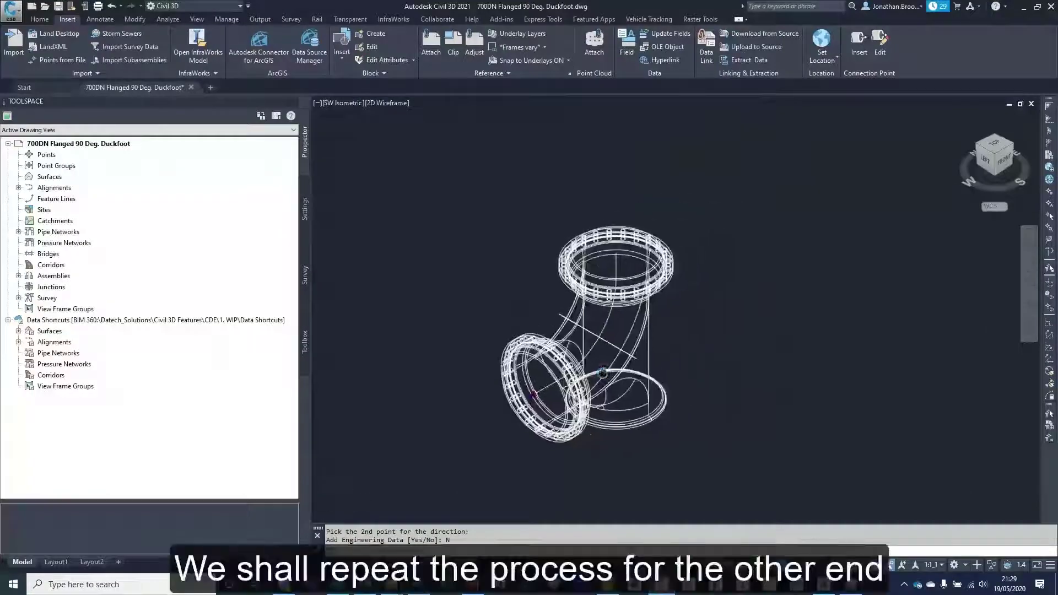
pyautogui.scroll(6, 620, 256)
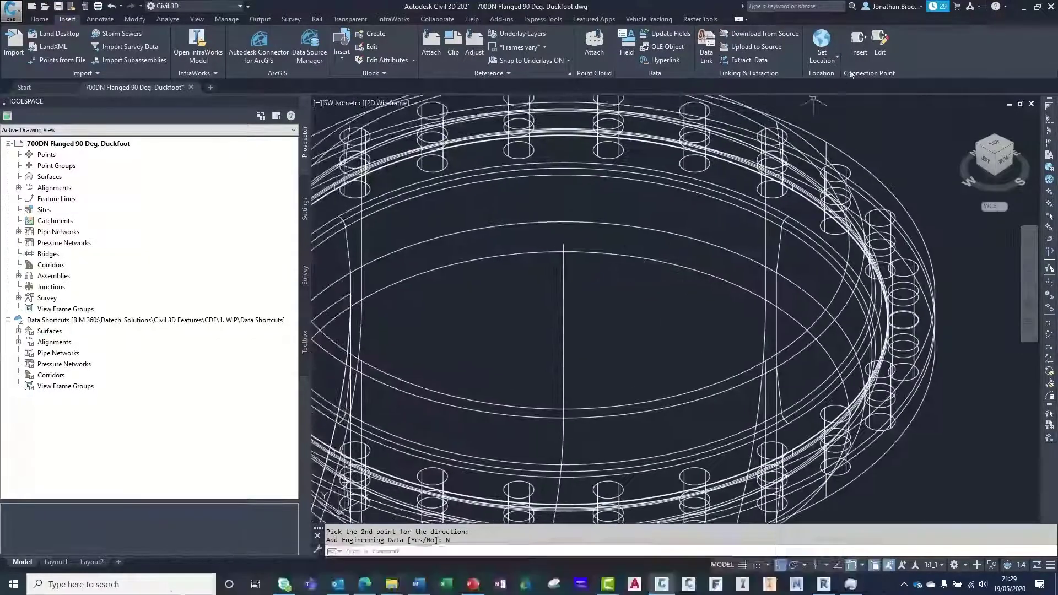
pyautogui.click(858, 42)
pyautogui.click(564, 320)
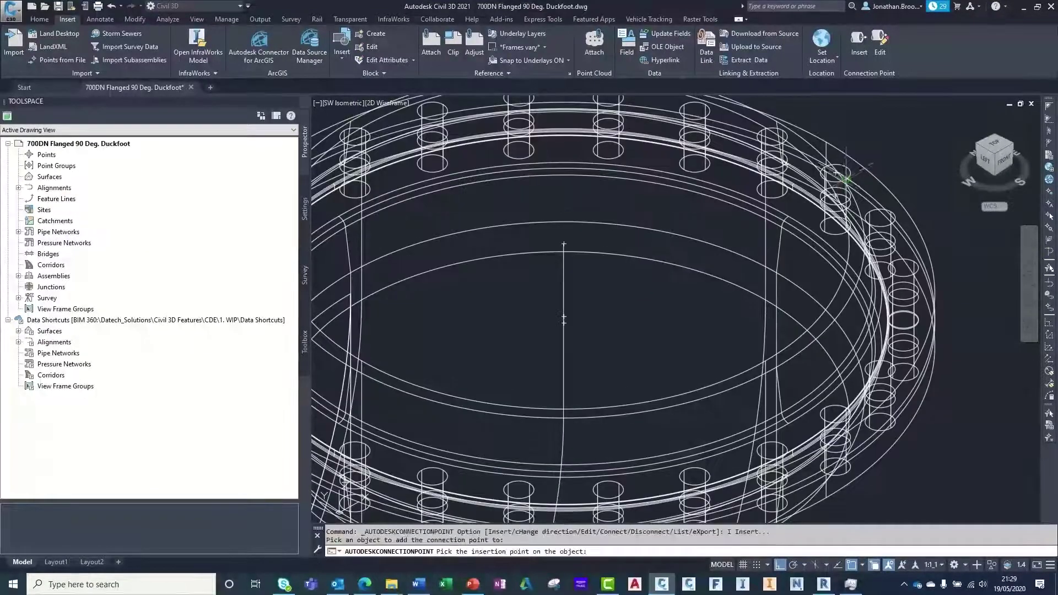
pyautogui.scroll(3, 553, 248)
pyautogui.click(544, 243)
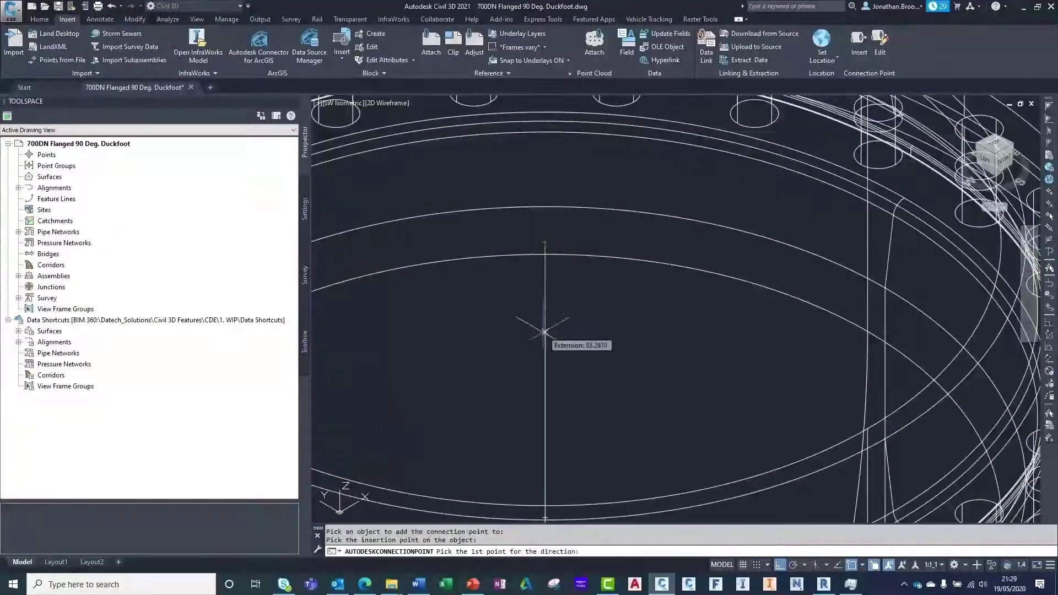
pyautogui.scroll(-3, 544, 448)
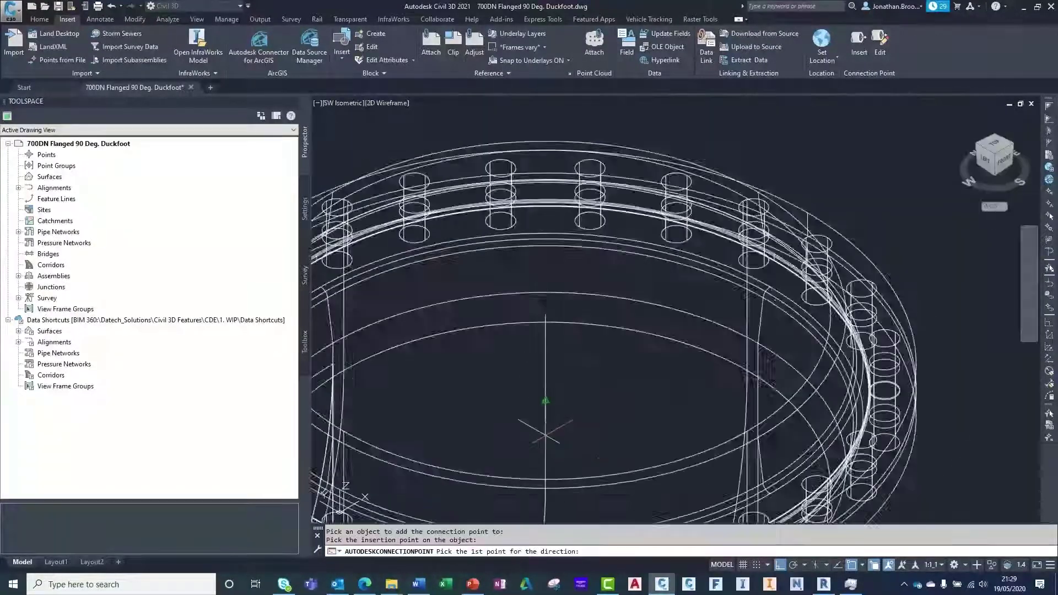
pyautogui.scroll(-3, 545, 435)
pyautogui.click(541, 424)
pyautogui.scroll(5, 542, 418)
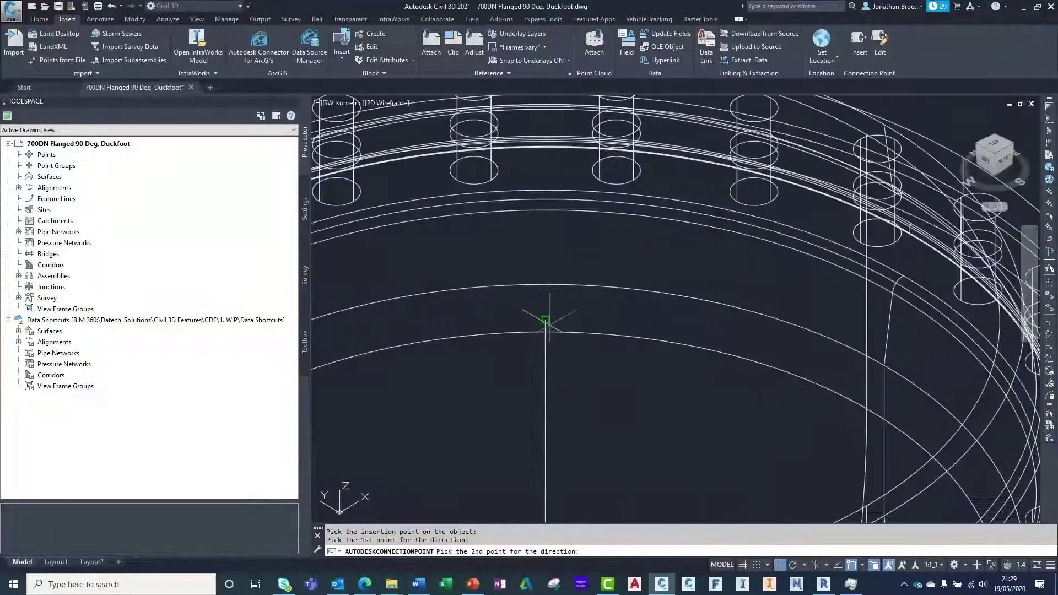
pyautogui.click(544, 320)
# - Run PUBLISHPARTCONTENT on the duckfoot solid and its centreline polyline, with Millimeters as the measuring unit and Elbow as the part type
pyautogui.scroll(-5, 628, 371)
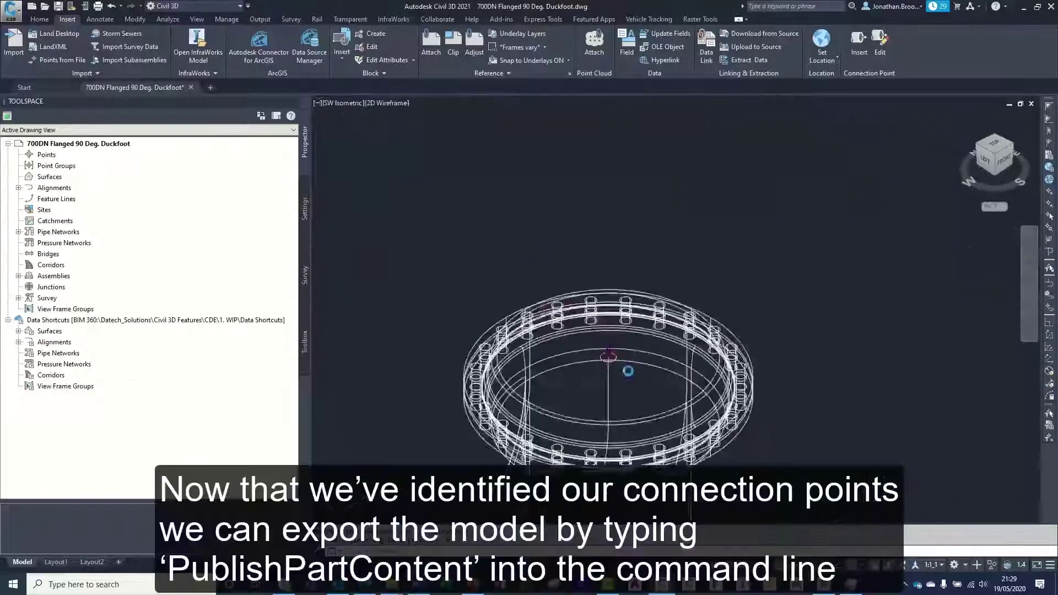
pyautogui.scroll(-5, 628, 371)
pyautogui.scroll(4, 602, 354)
pyautogui.moveTo(605, 343); pyautogui.dragTo(533, 294, button='middle')
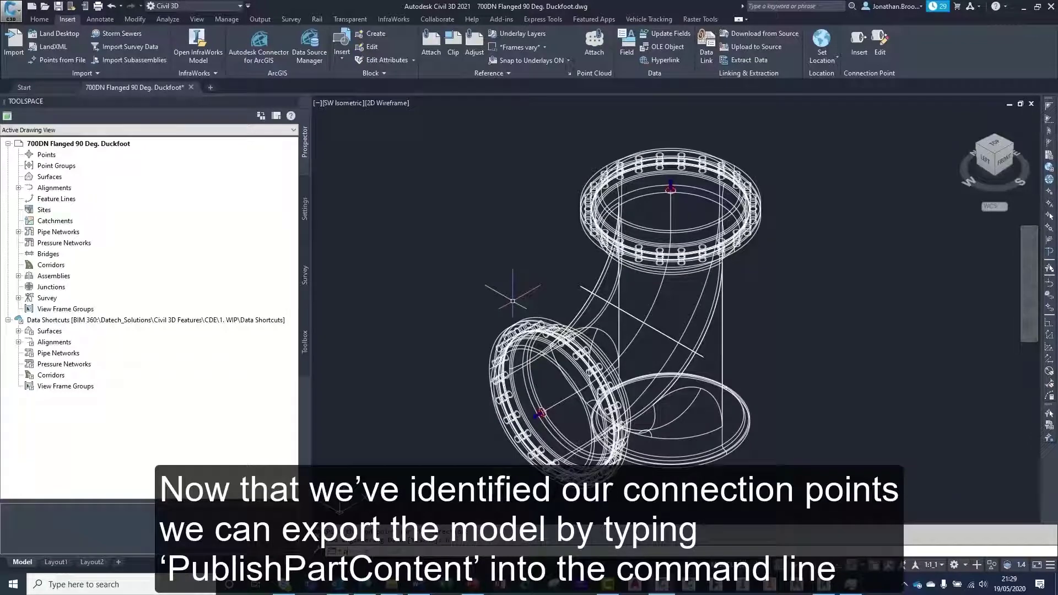
pyautogui.write('publ')
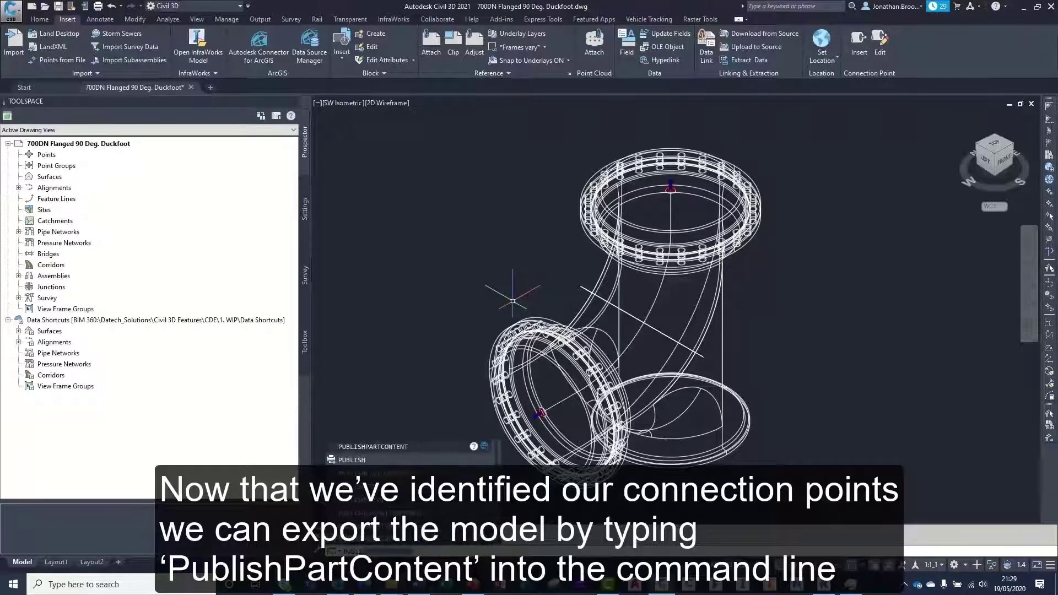
pyautogui.write('ishppartc')
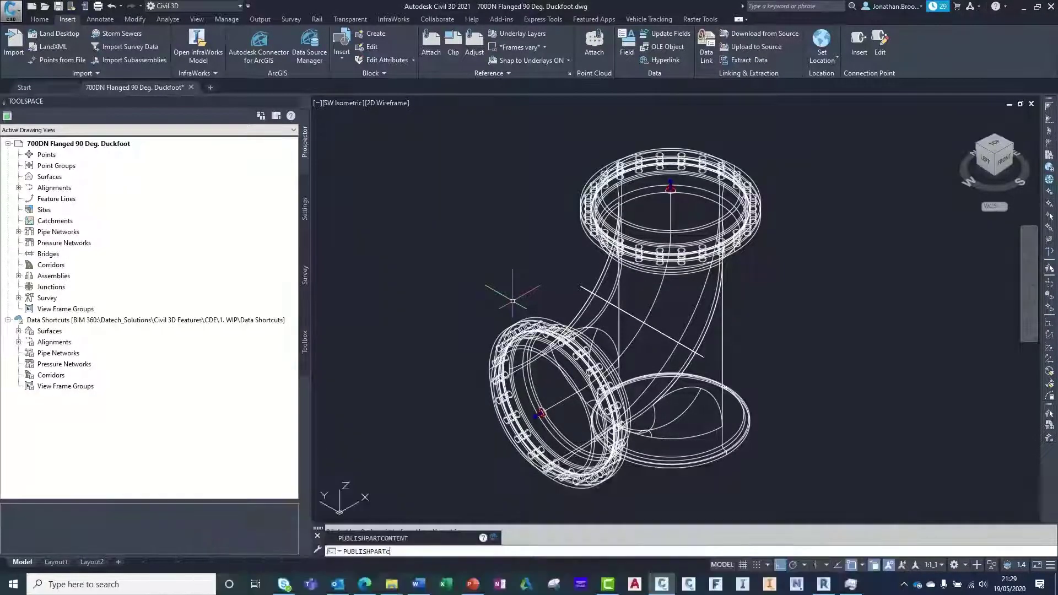
pyautogui.write('ont')
pyautogui.press('Return')
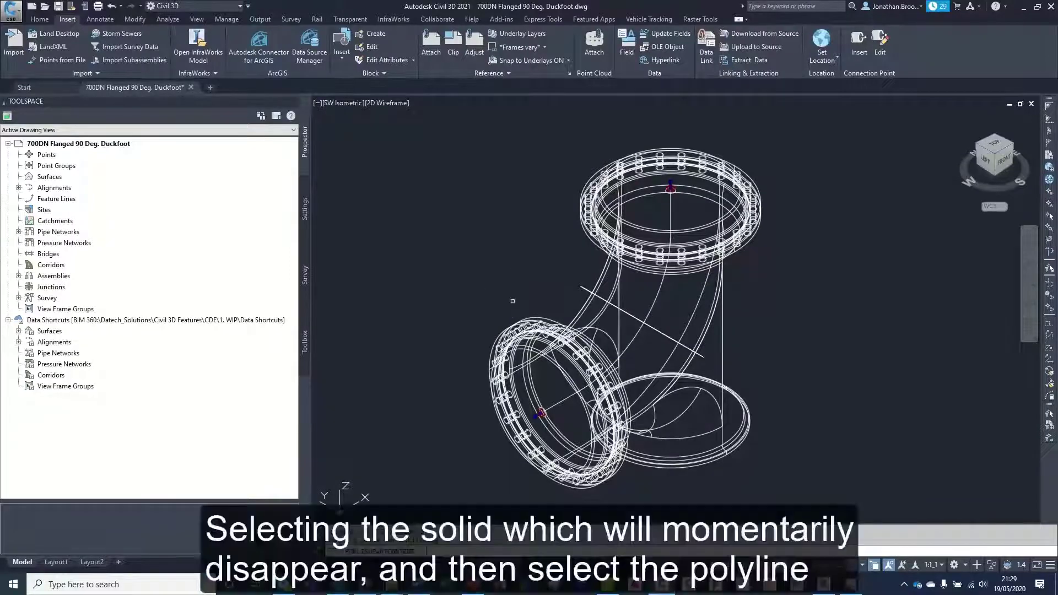
pyautogui.click(519, 321)
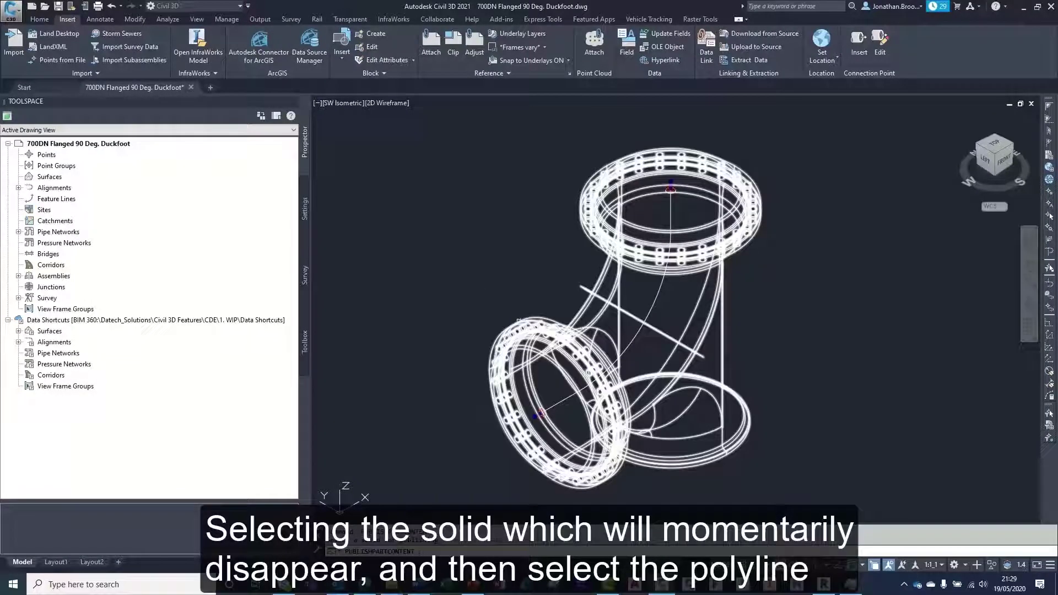
pyautogui.click(569, 388)
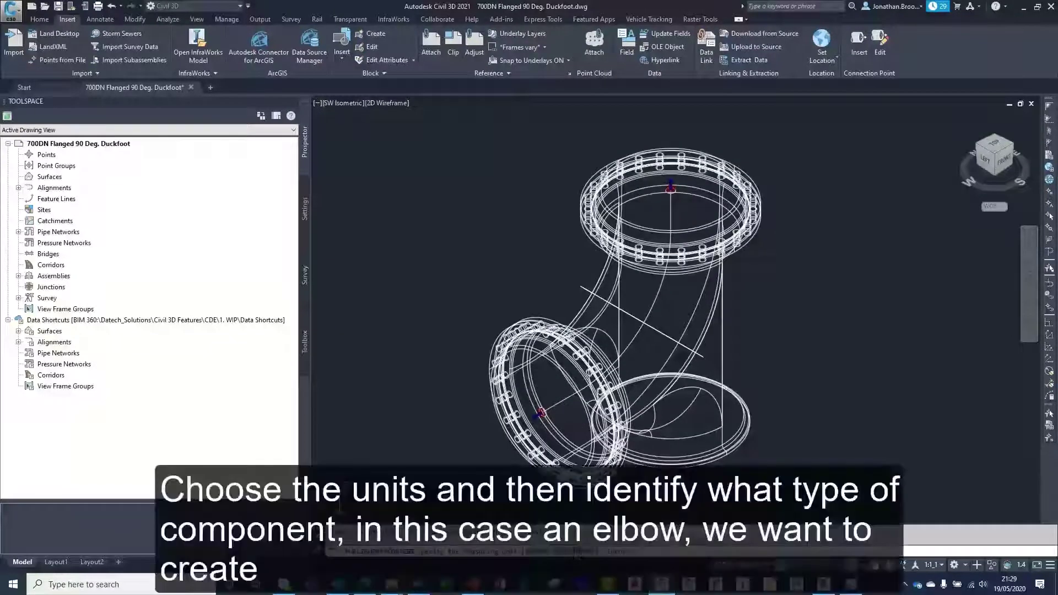
pyautogui.click(570, 552)
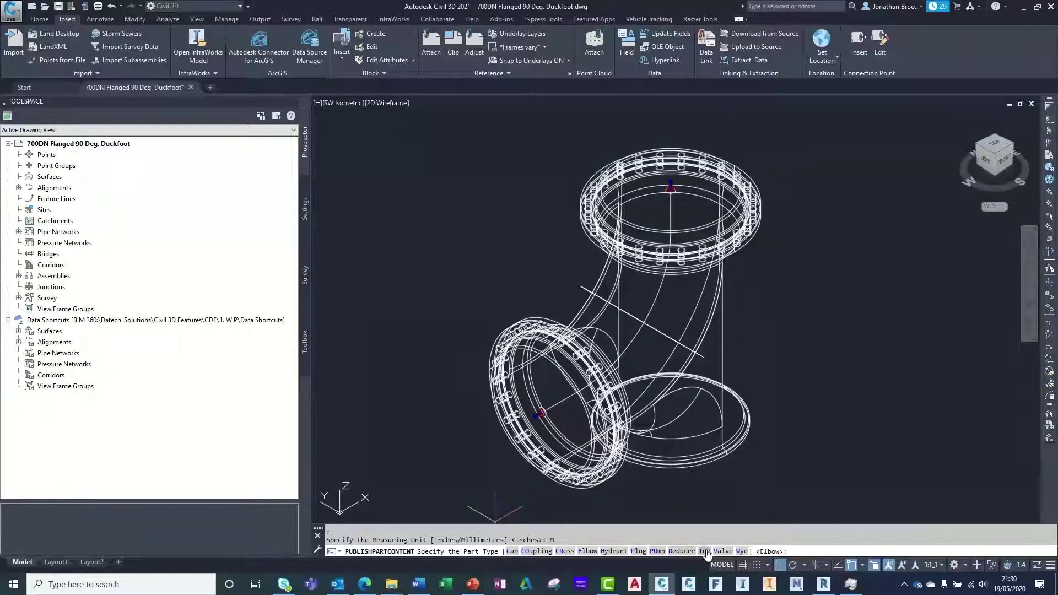
pyautogui.click(586, 551)
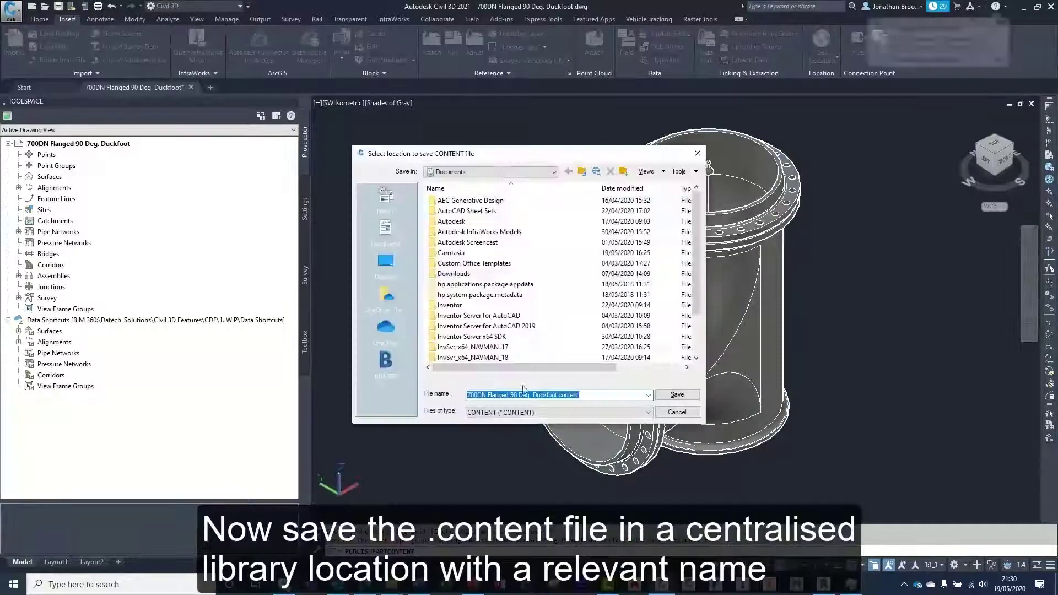
# - Save the content file as 700DN Flanged 90 Deg. Duckfoot.content in the Elbow component folder of the CADLibrary on drive D
pyautogui.click(500, 171)
pyautogui.click(477, 238)
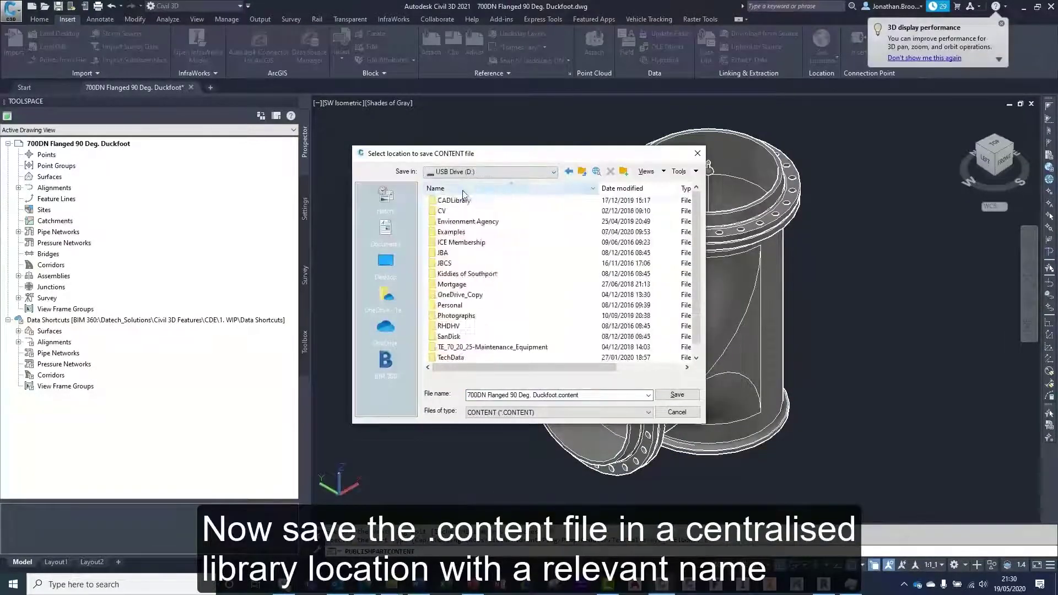
pyautogui.doubleClick(462, 200)
pyautogui.doubleClick(461, 209)
pyautogui.doubleClick(460, 202)
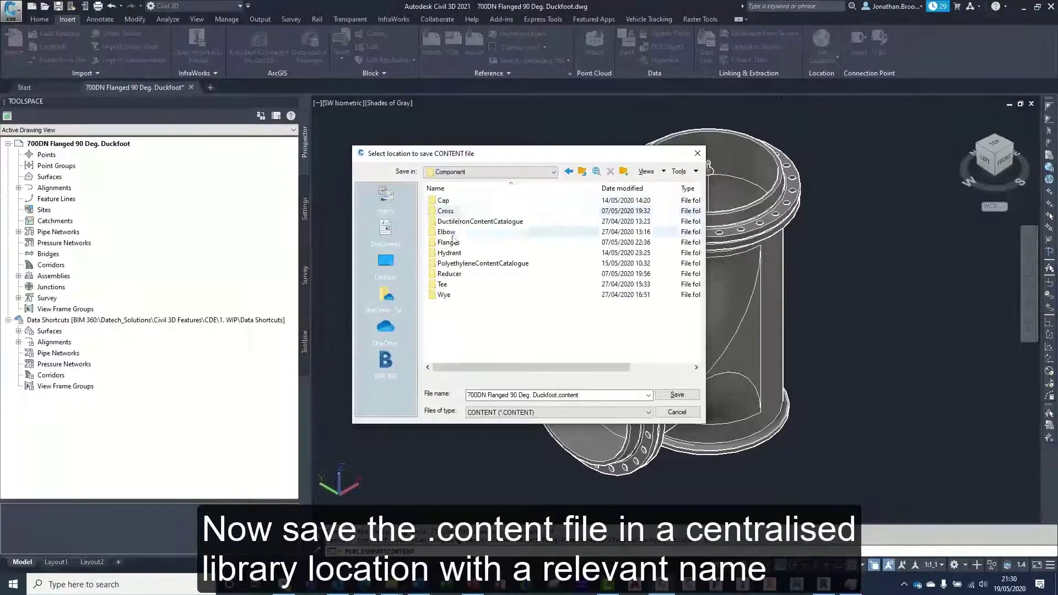
pyautogui.doubleClick(449, 233)
pyautogui.click(676, 394)
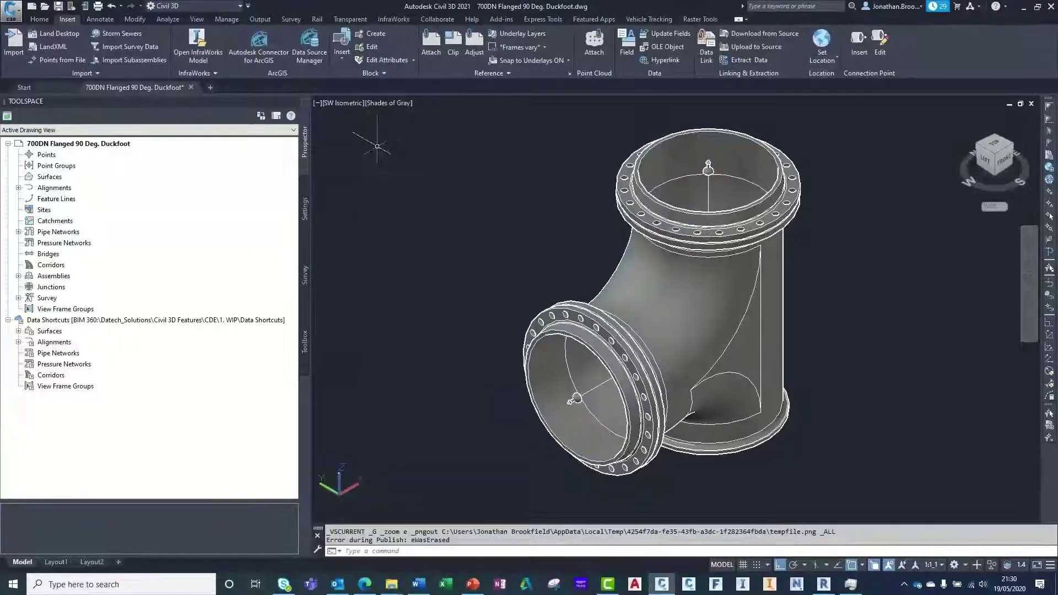
pyautogui.click(388, 103)
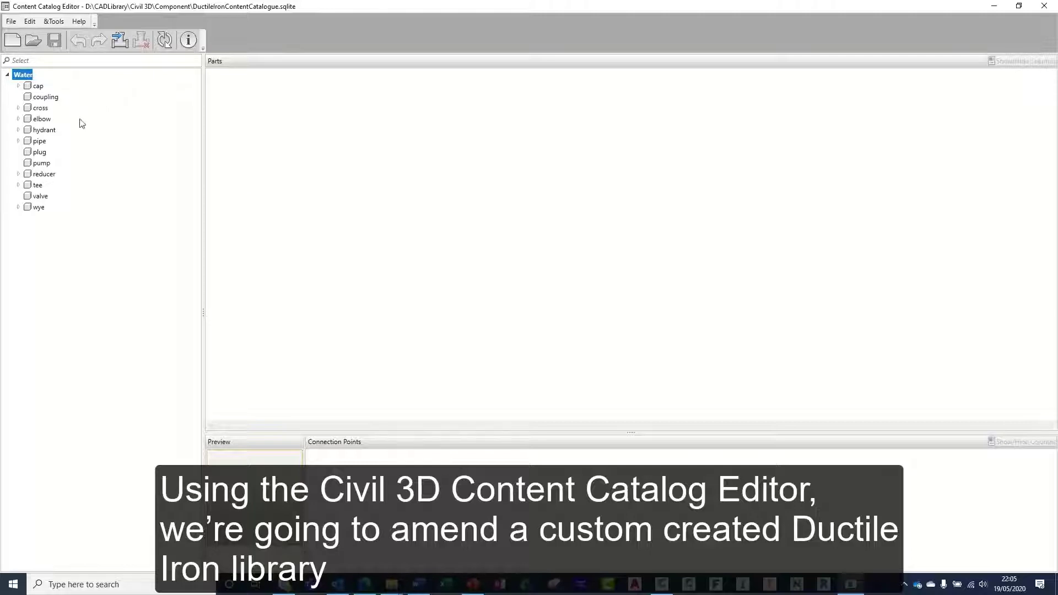
# - Select the 90 Deg. Flanged Ductile Iron Elbow Duckfoot family and start importing a part from 700DN Flanged 90 Deg. Duckfoot.content
pyautogui.click(17, 119)
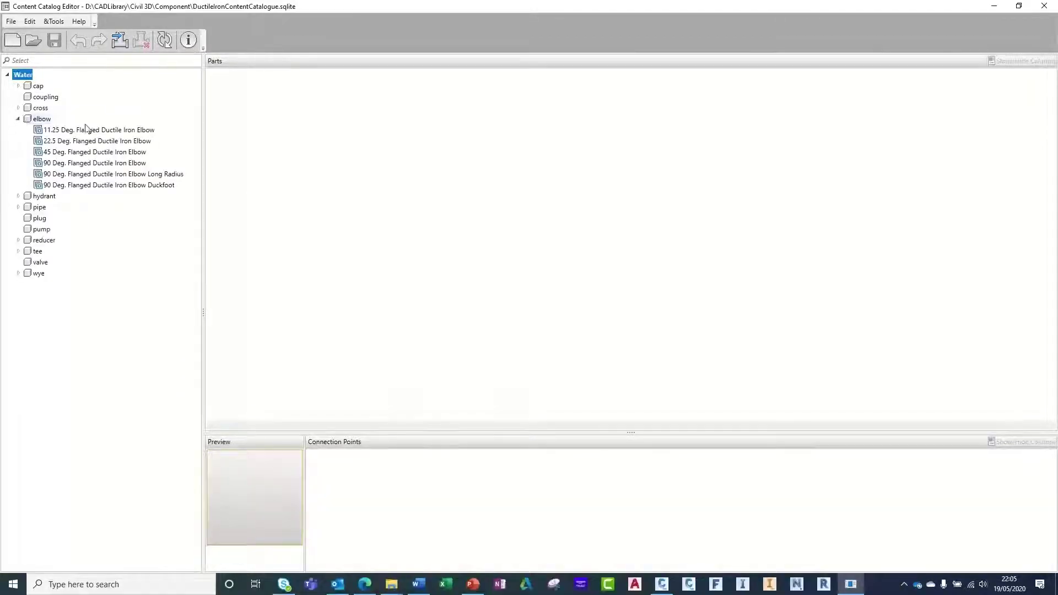
pyautogui.click(124, 186)
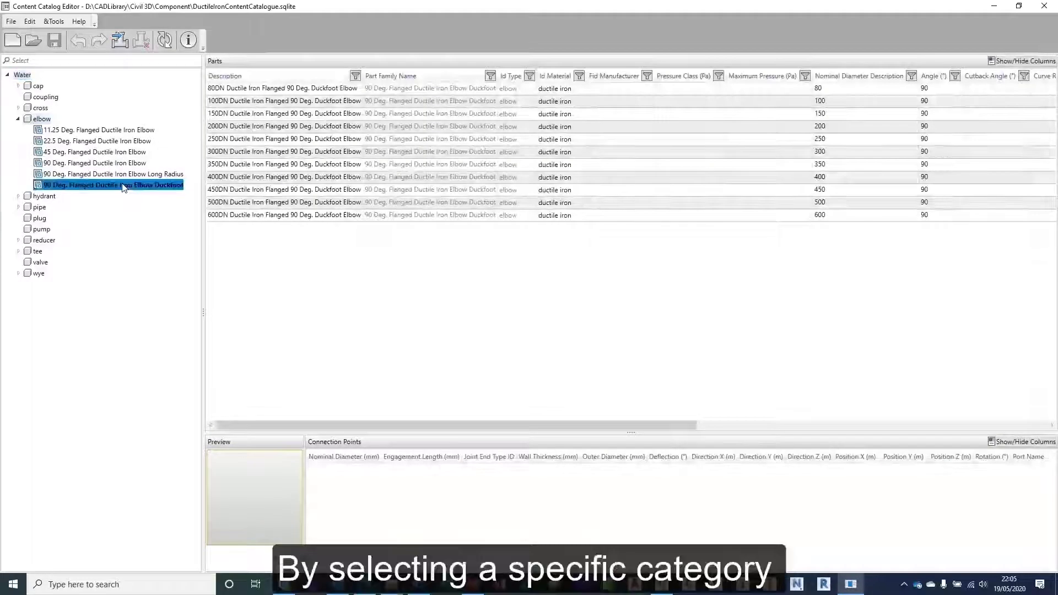
pyautogui.click(120, 46)
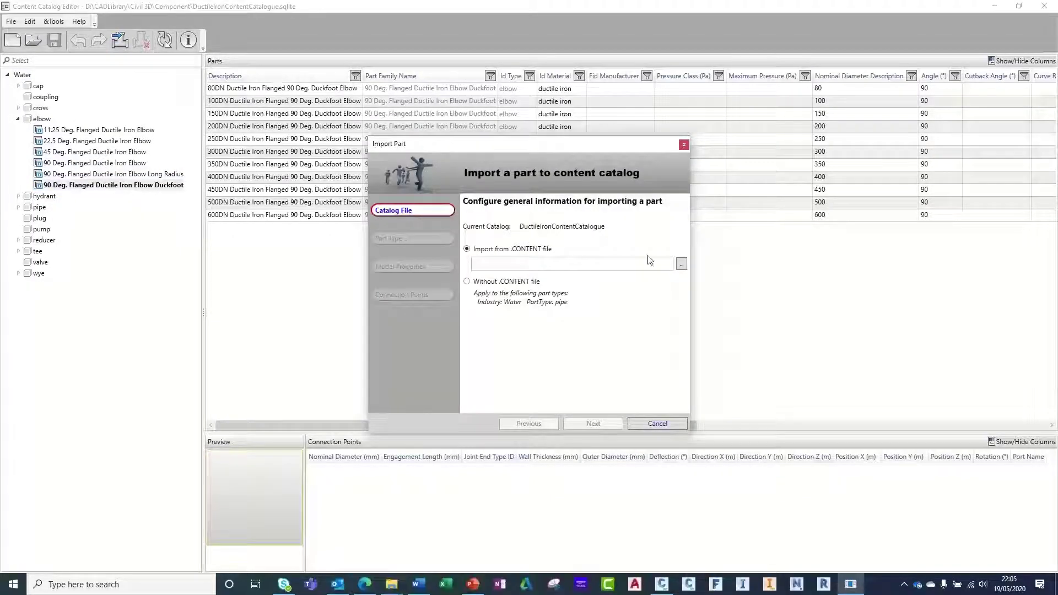
pyautogui.click(681, 265)
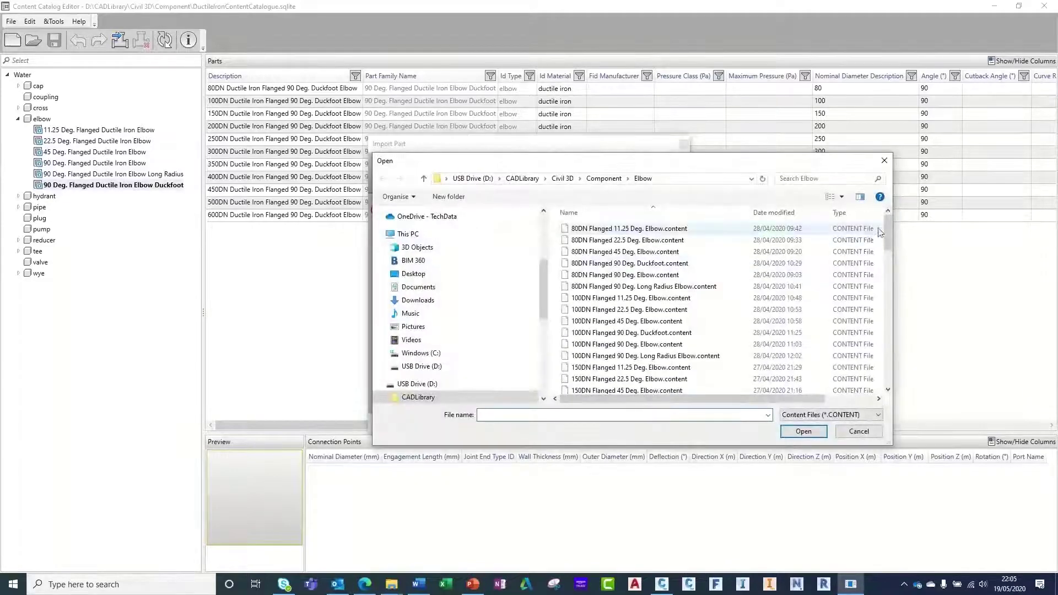
pyautogui.scroll(-19, 888, 232)
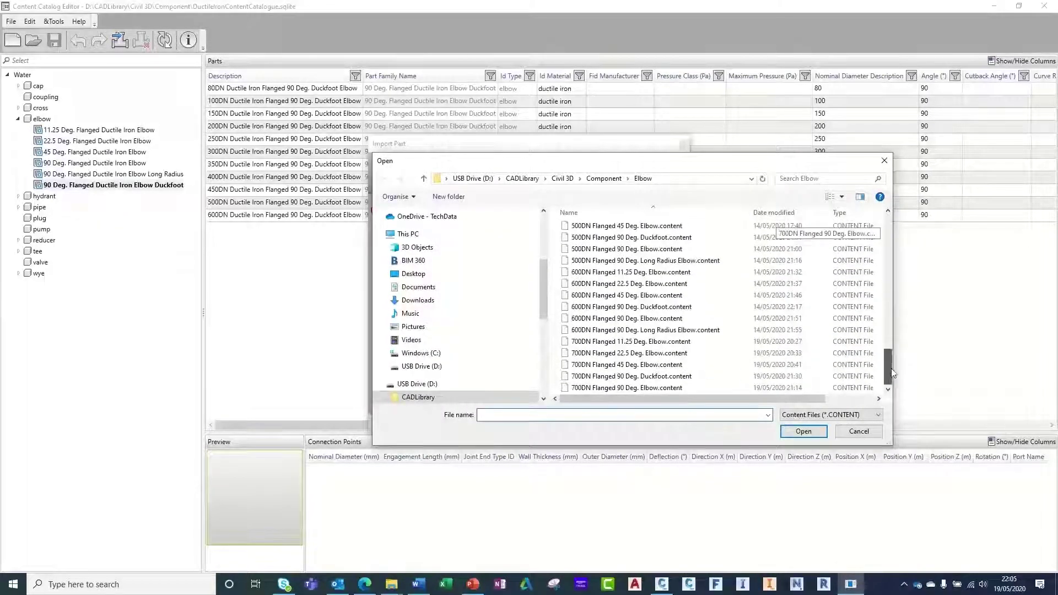
pyautogui.click(667, 379)
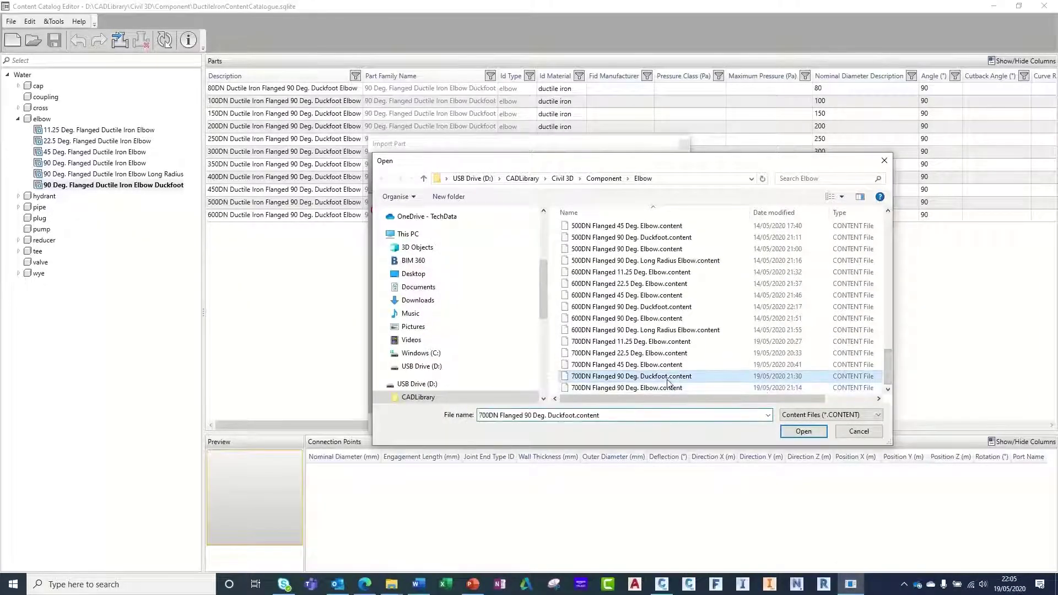
pyautogui.click(791, 429)
pyautogui.click(587, 424)
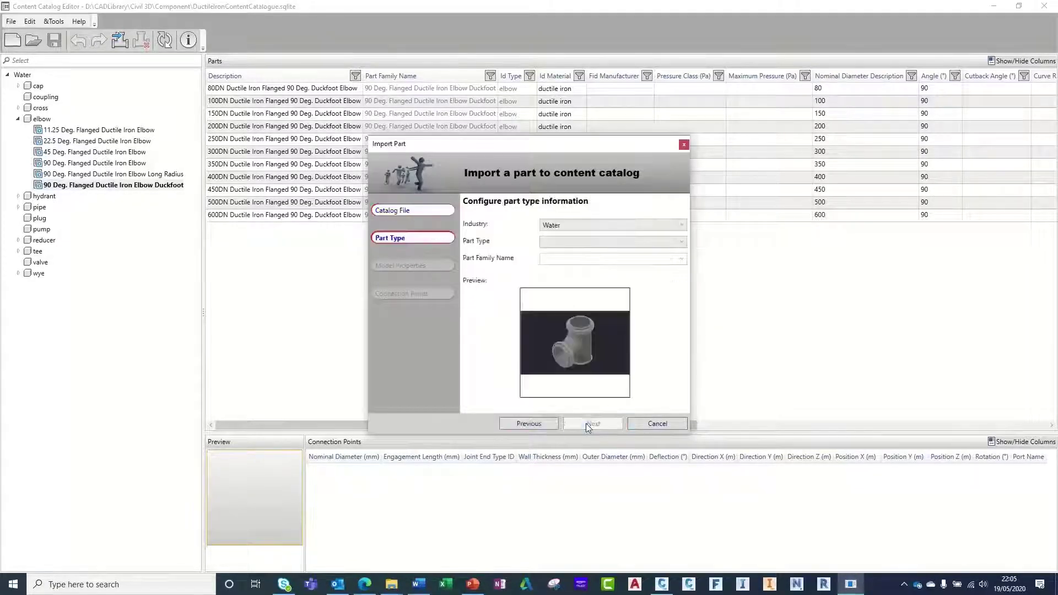
# - Configure the imported part as an elbow in the 90 Deg. Flanged Ductile Iron Elbow Duckfoot family
pyautogui.click(563, 244)
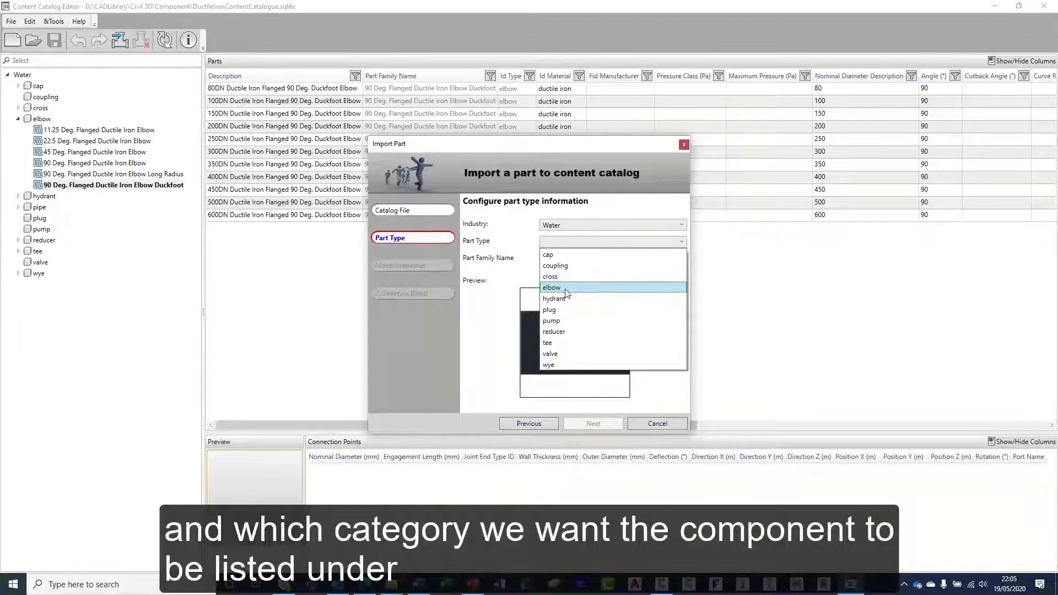
pyautogui.click(565, 288)
pyautogui.click(681, 259)
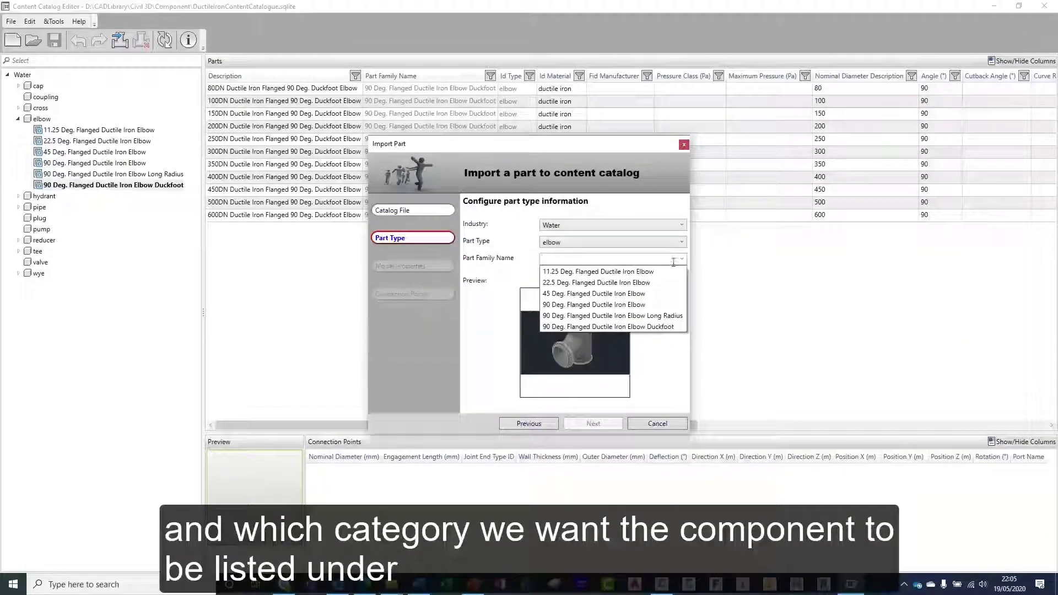
pyautogui.click(620, 327)
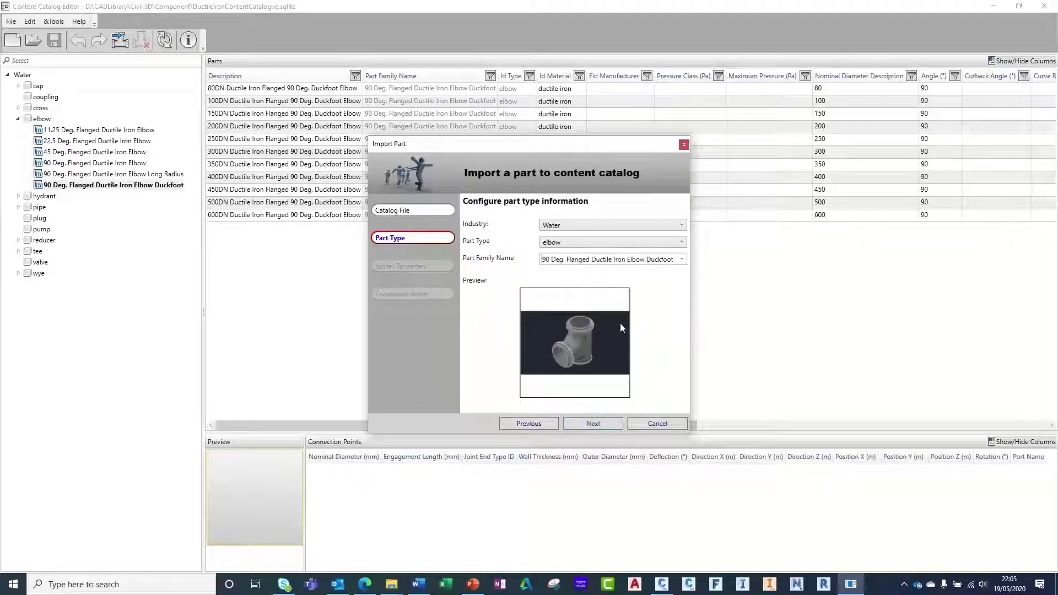
pyautogui.click(592, 424)
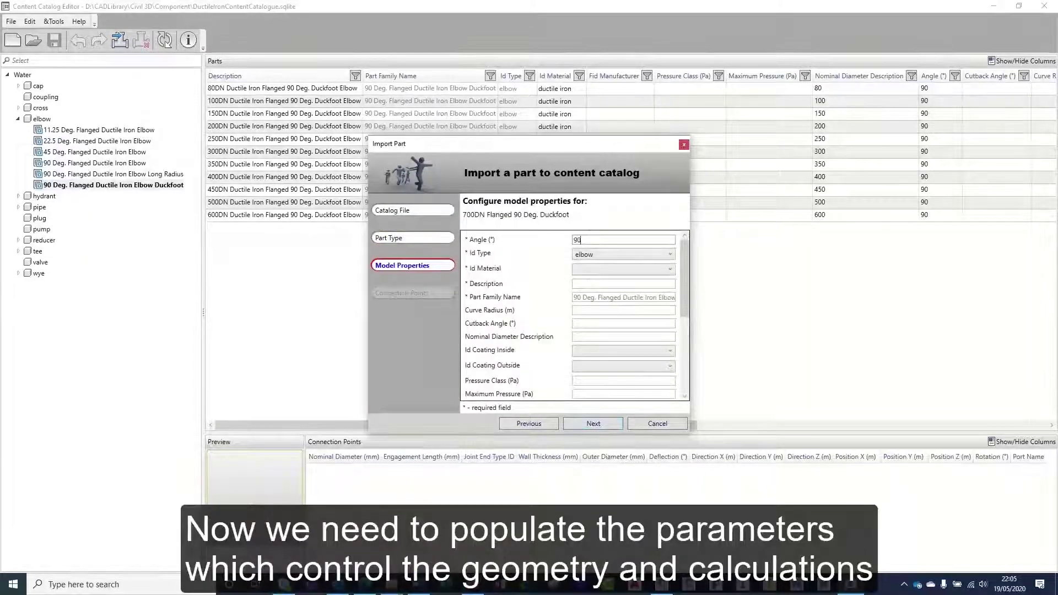
# - Set the part's model properties to a 90 degree angle and ductile iron material
pyautogui.click(594, 269)
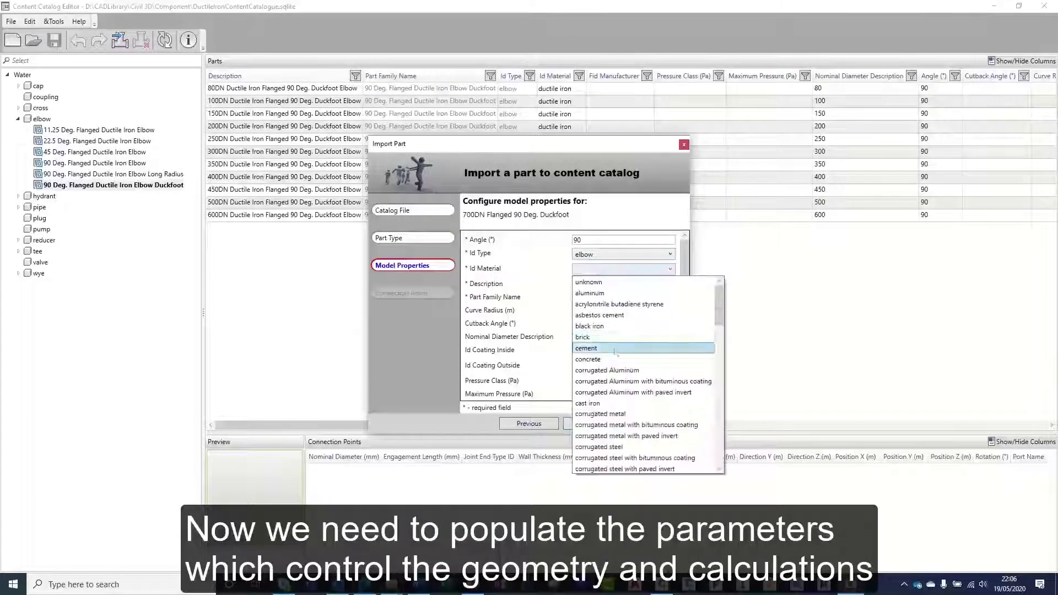
pyautogui.scroll(-3, 633, 397)
pyautogui.click(646, 414)
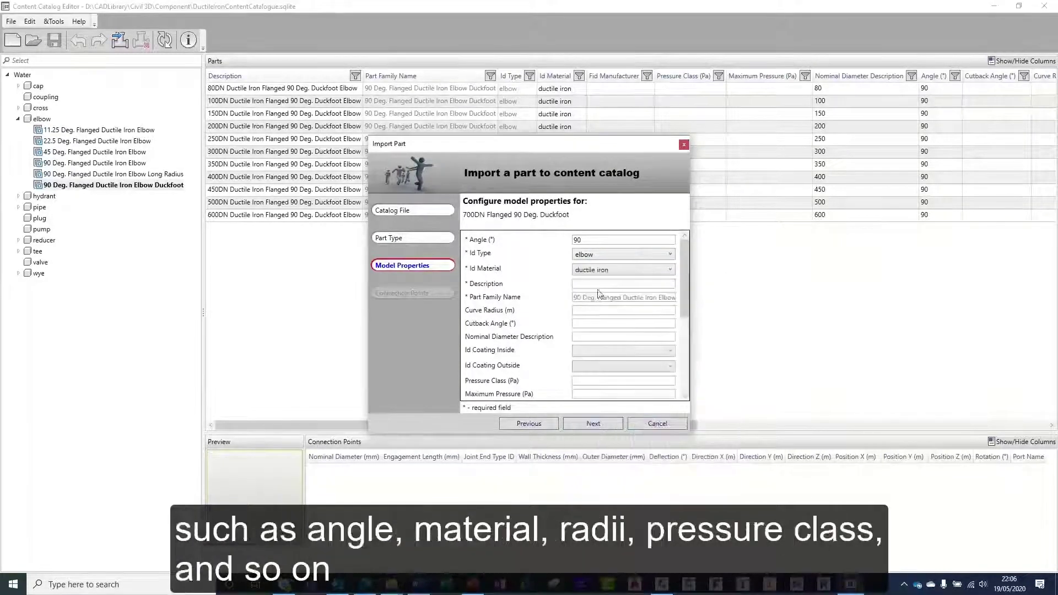
# - Describe the part as 700DN Ductile Iron Flanged 90 Deg. Duckfoot Elbow and proceed to its connection points
pyautogui.click(598, 284)
pyautogui.write('700DN ')
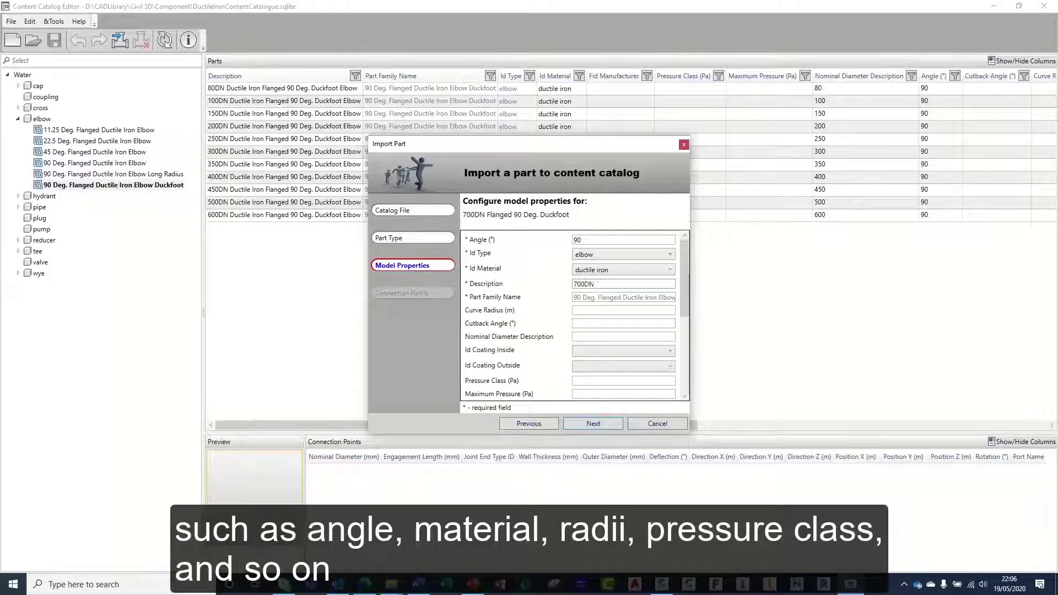
pyautogui.write('Dc')
pyautogui.press('BackSpace')
pyautogui.write('uctile Iron Flanged 90')
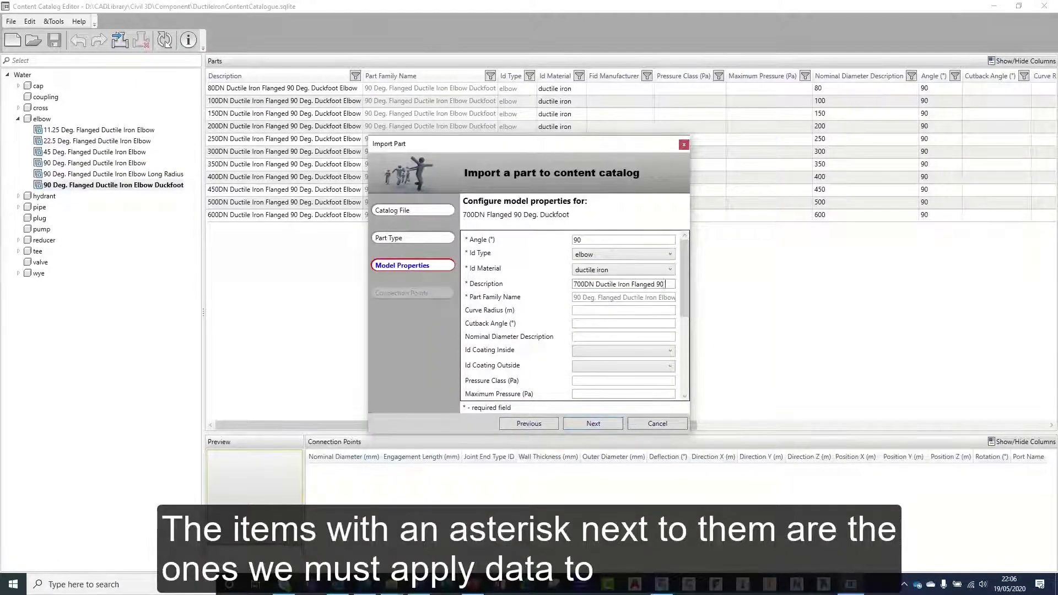
pyautogui.write(' Deg. Duckfoot E')
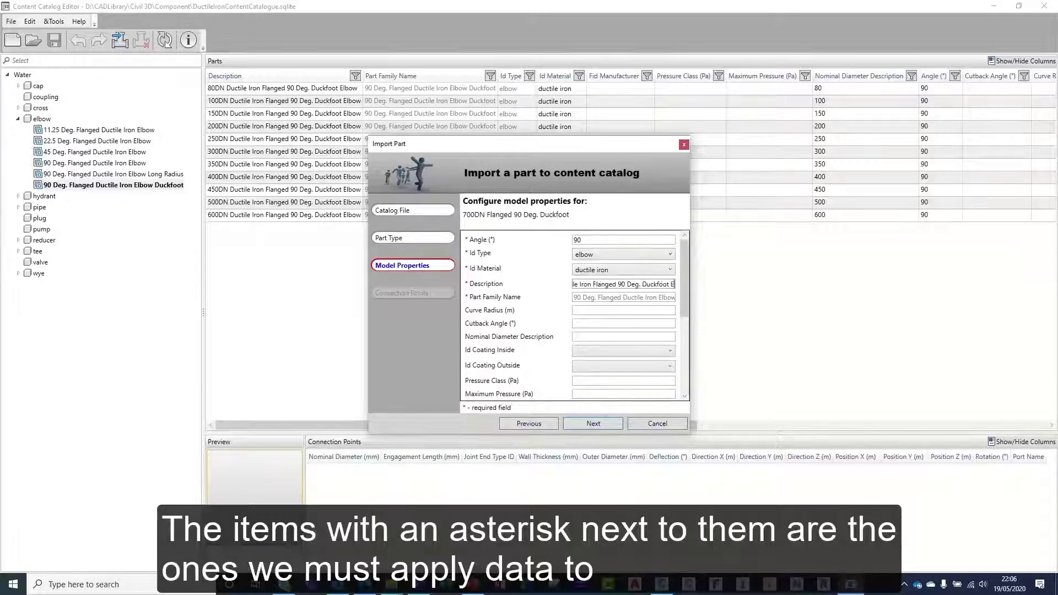
pyautogui.write('lbow')
pyautogui.moveTo(683, 278)
pyautogui.mouseDown()
pyautogui.moveTo(688, 360)
pyautogui.moveTo(685, 259)
pyautogui.mouseUp()
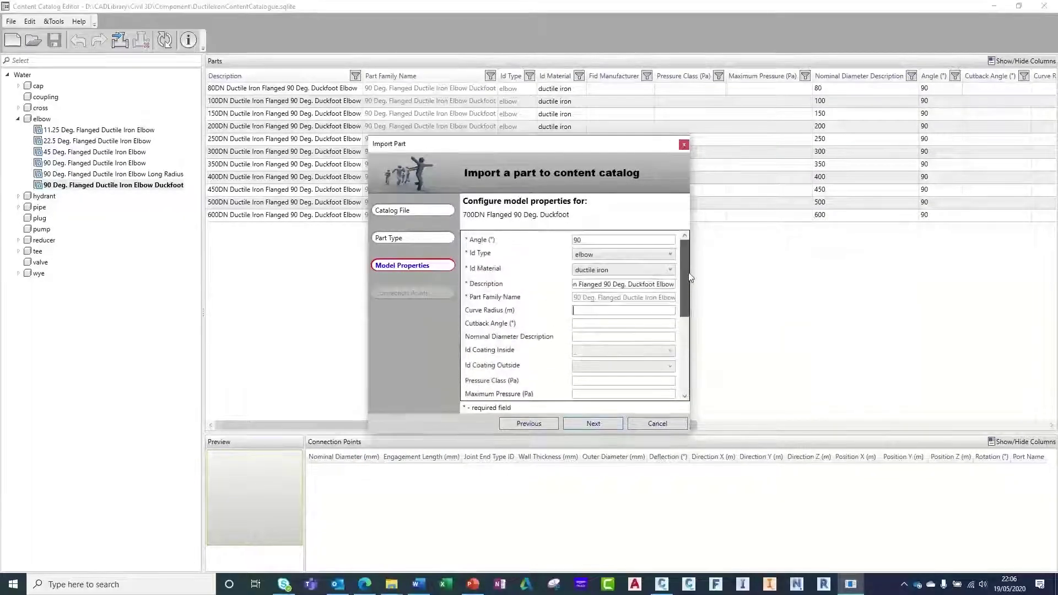
pyautogui.click(592, 423)
# - Set the joint end type of Port1 and Port2 to flanged
pyautogui.click(532, 252)
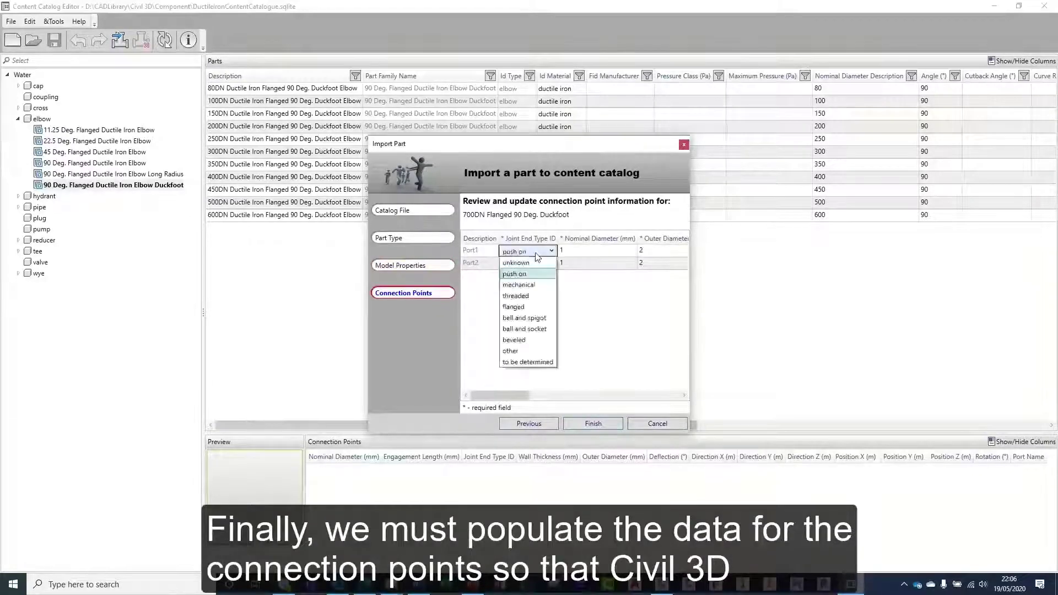
pyautogui.click(510, 305)
pyautogui.click(551, 265)
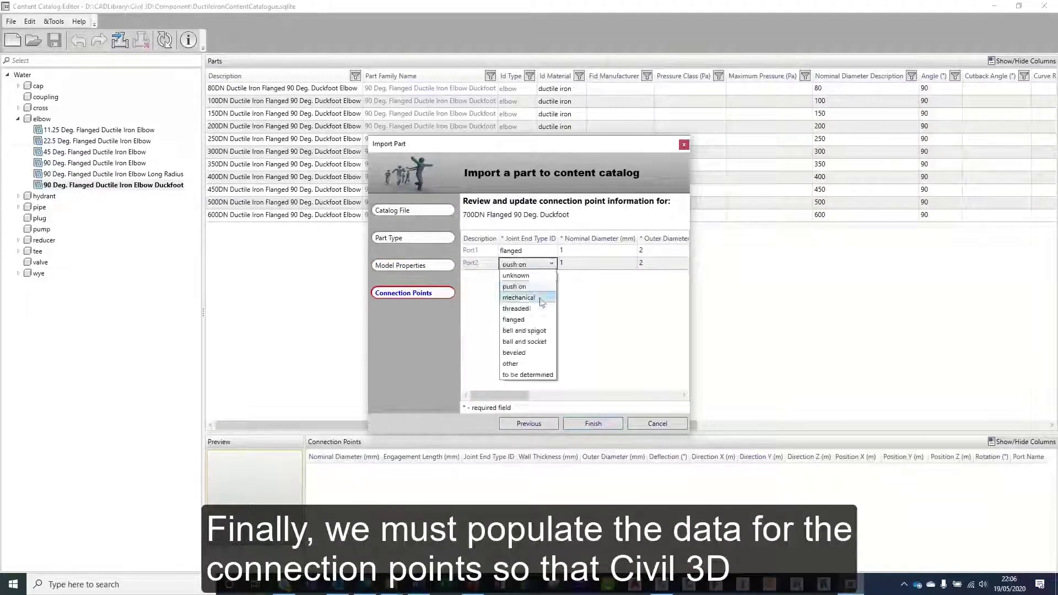
pyautogui.click(510, 316)
# - Give both ports a 700 mm nominal diameter and 738 mm outer diameter, and enter a wall thickness of 19 mm
pyautogui.click(576, 251)
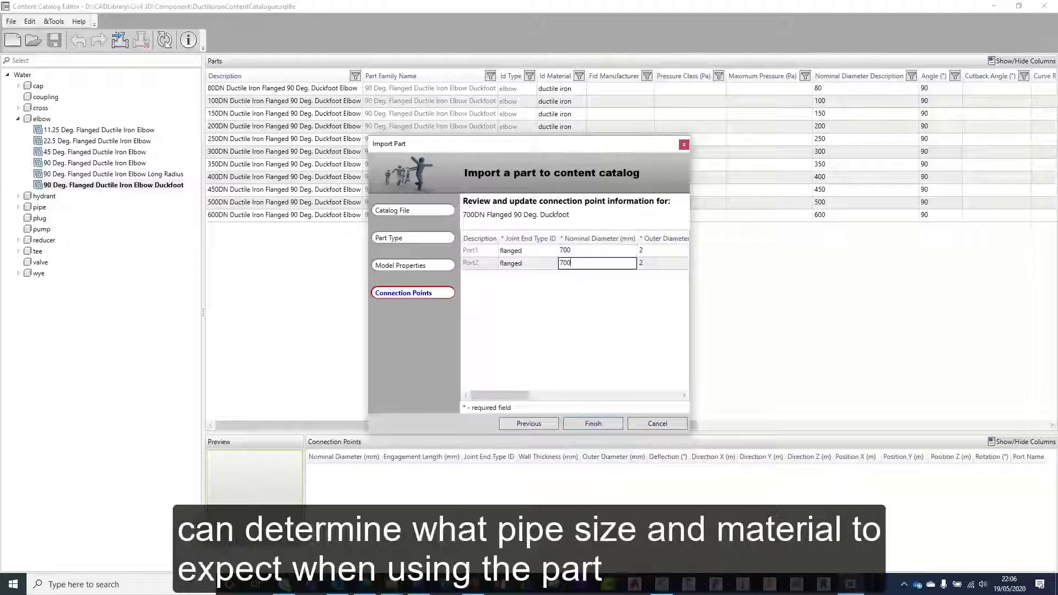
pyautogui.click(656, 250)
pyautogui.click(649, 265)
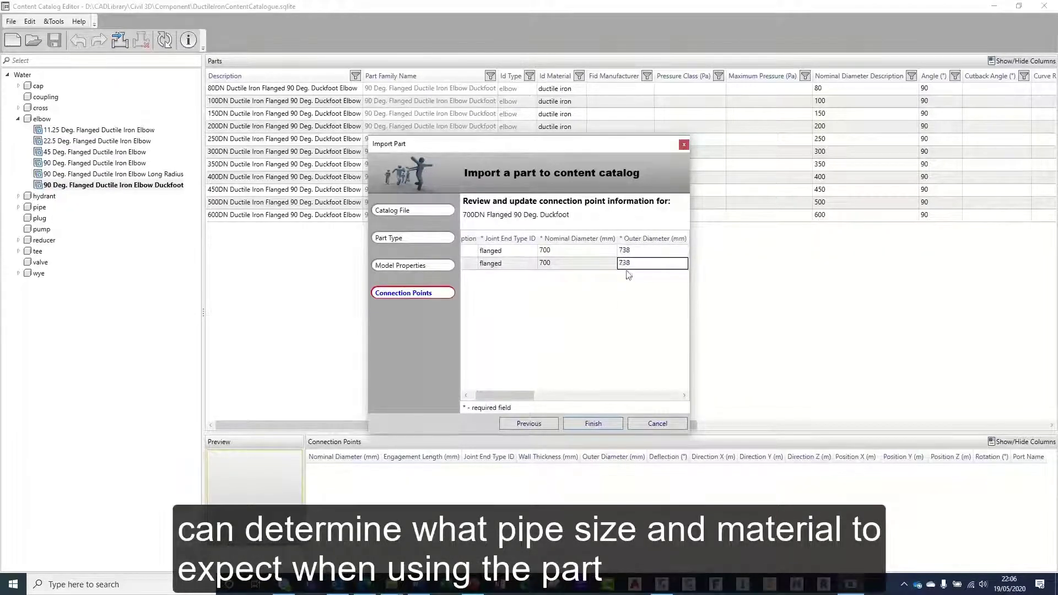
pyautogui.moveTo(518, 395); pyautogui.dragTo(583, 396)
pyautogui.click(585, 251)
pyautogui.write('19')
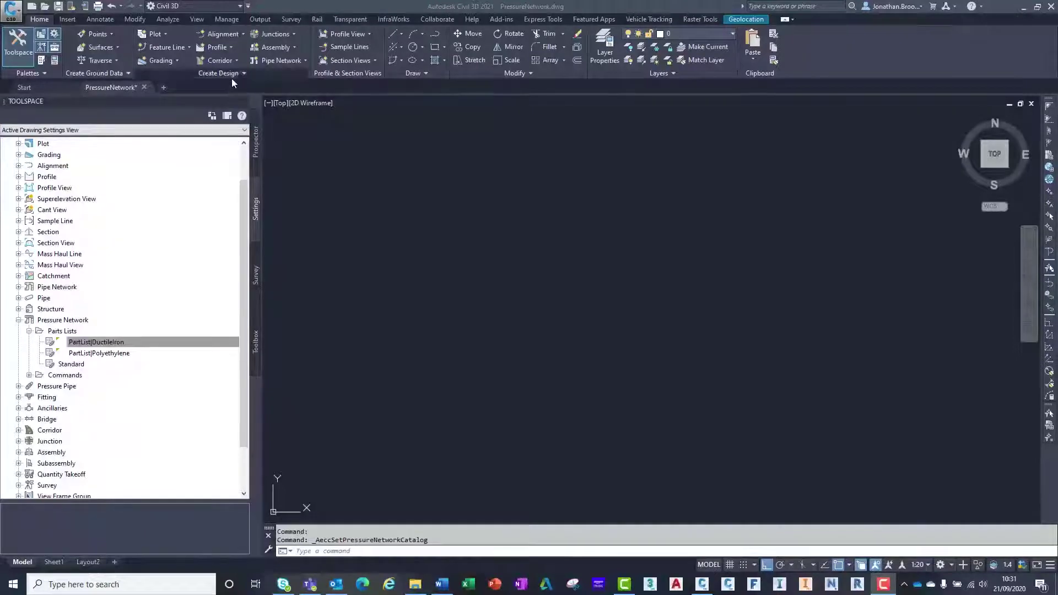
# - In Civil 3D, set the pressure network catalog to DuctileIronContentCatalogue.sqlite in the folder F:\CADLibrary\Civil3D\Component
pyautogui.click(231, 75)
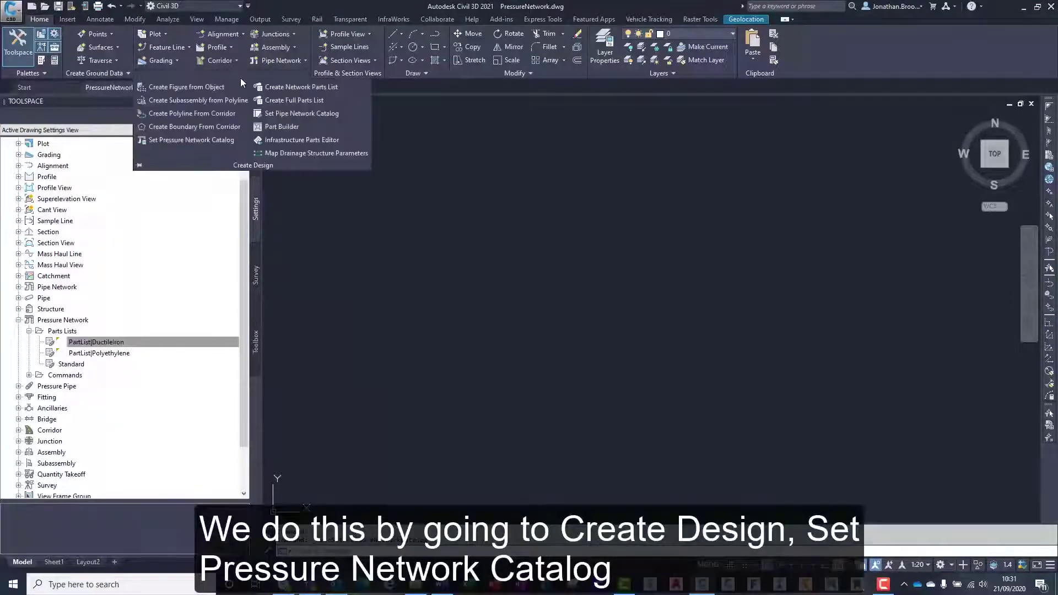
pyautogui.click(230, 141)
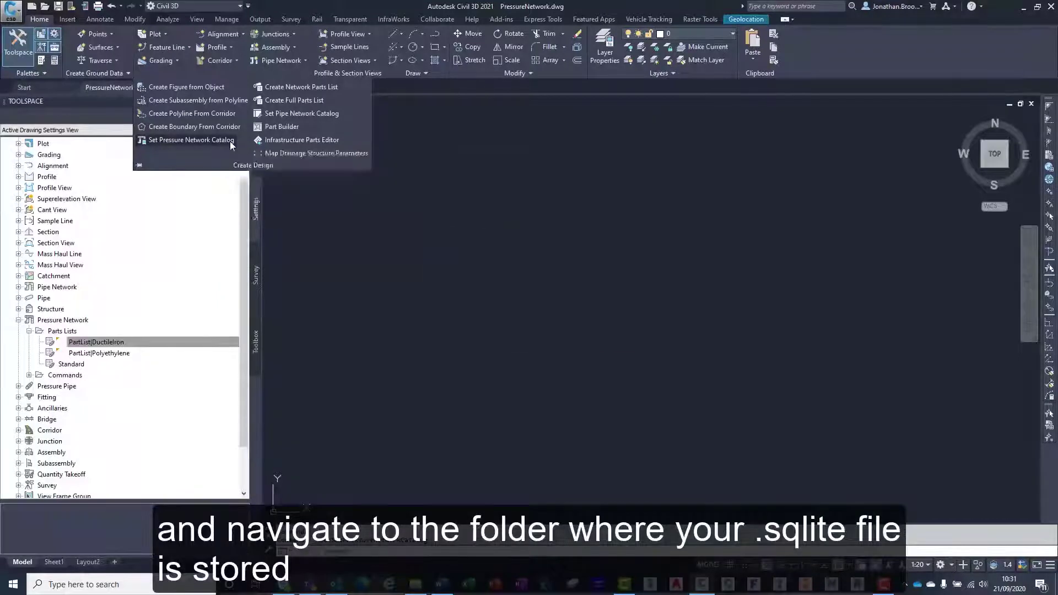
pyautogui.click(614, 269)
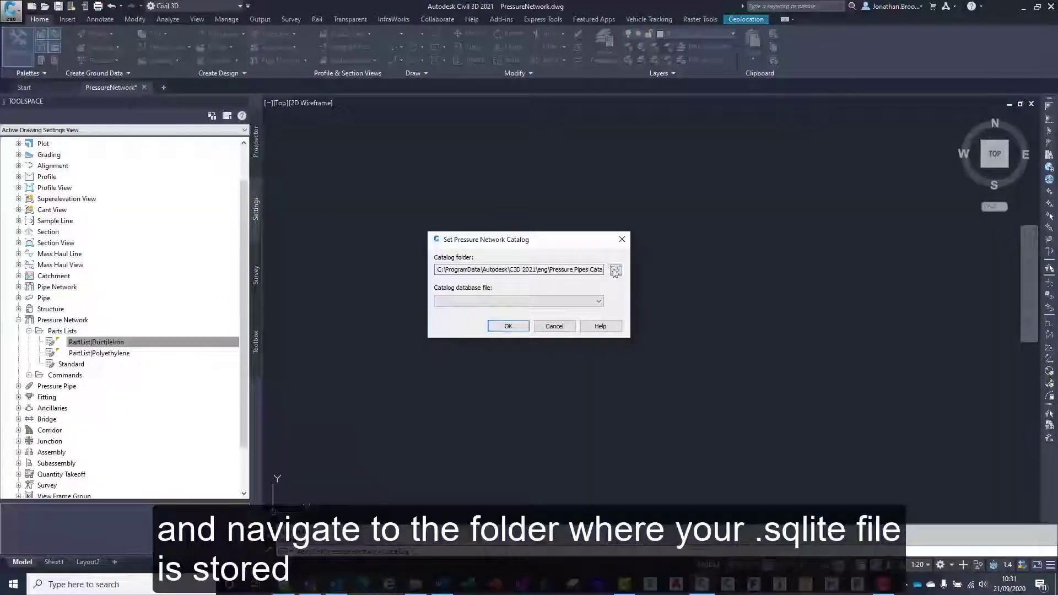
pyautogui.click(501, 172)
pyautogui.click(490, 272)
pyautogui.doubleClick(464, 212)
pyautogui.doubleClick(464, 201)
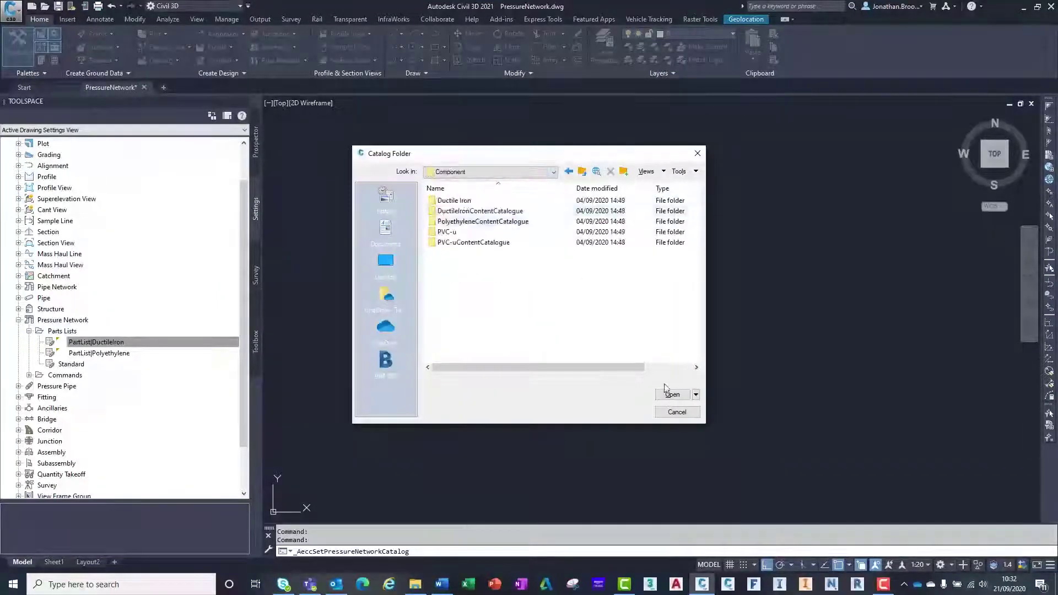
pyautogui.click(672, 394)
pyautogui.click(485, 301)
pyautogui.click(542, 327)
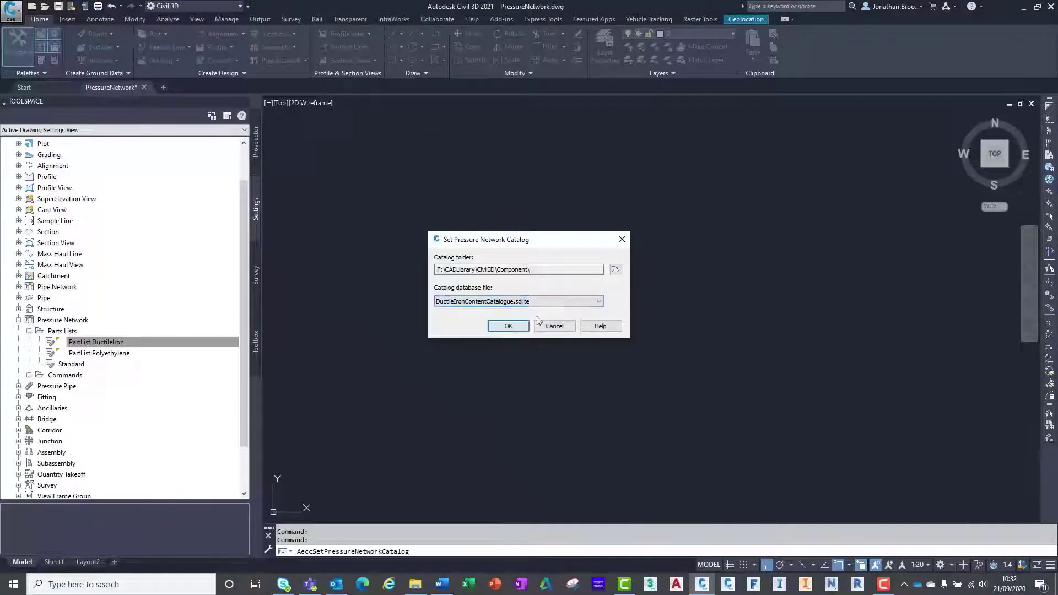
pyautogui.click(512, 327)
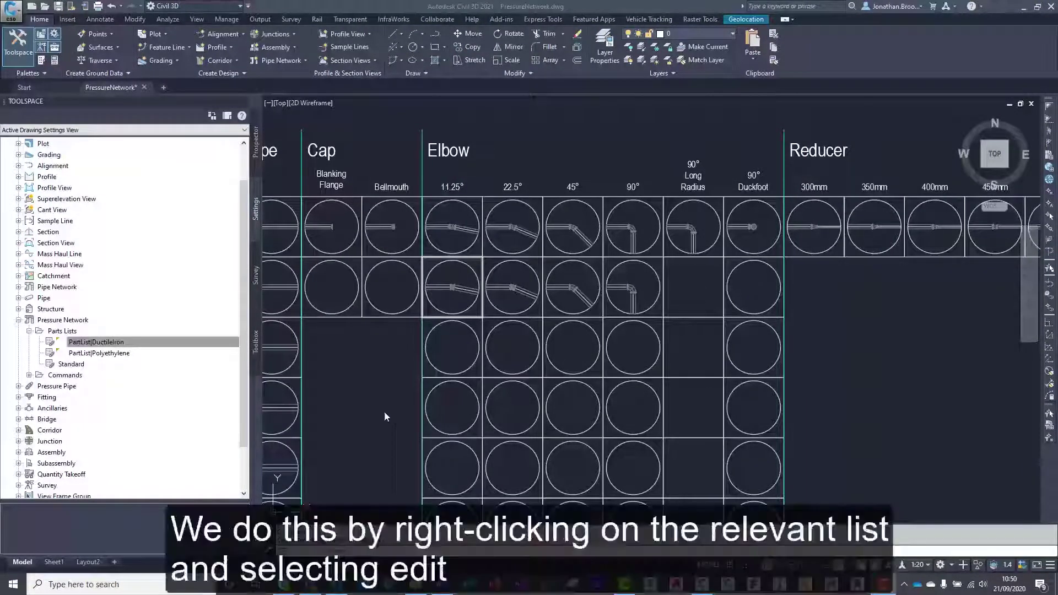
# - Open the PartList|DuctileIron pressure network parts list for editing and check which 700DN sizes its ductile iron elbow fittings include
pyautogui.rightClick(127, 341)
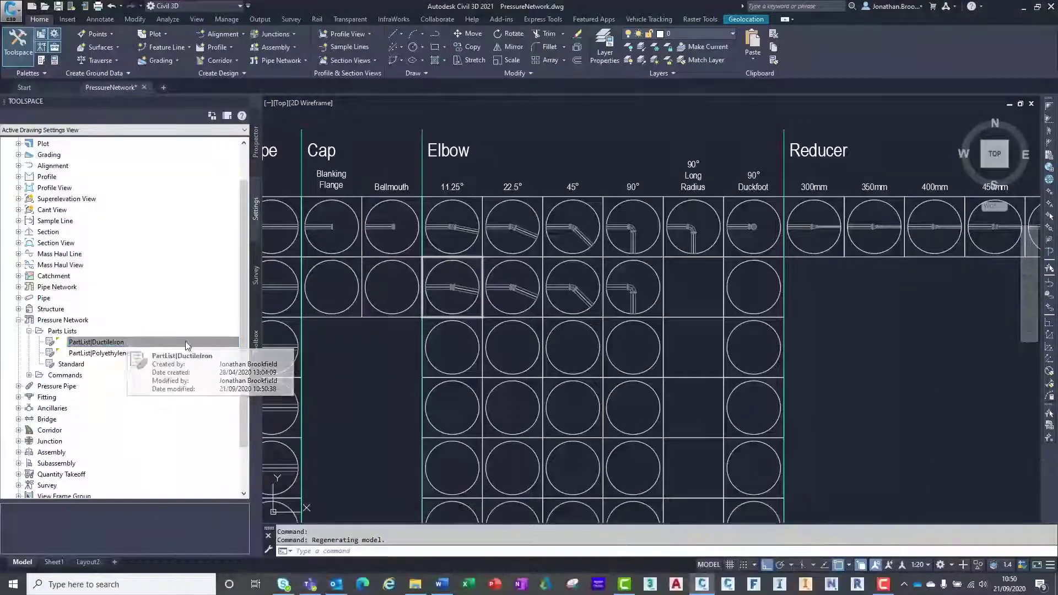
pyautogui.click(153, 345)
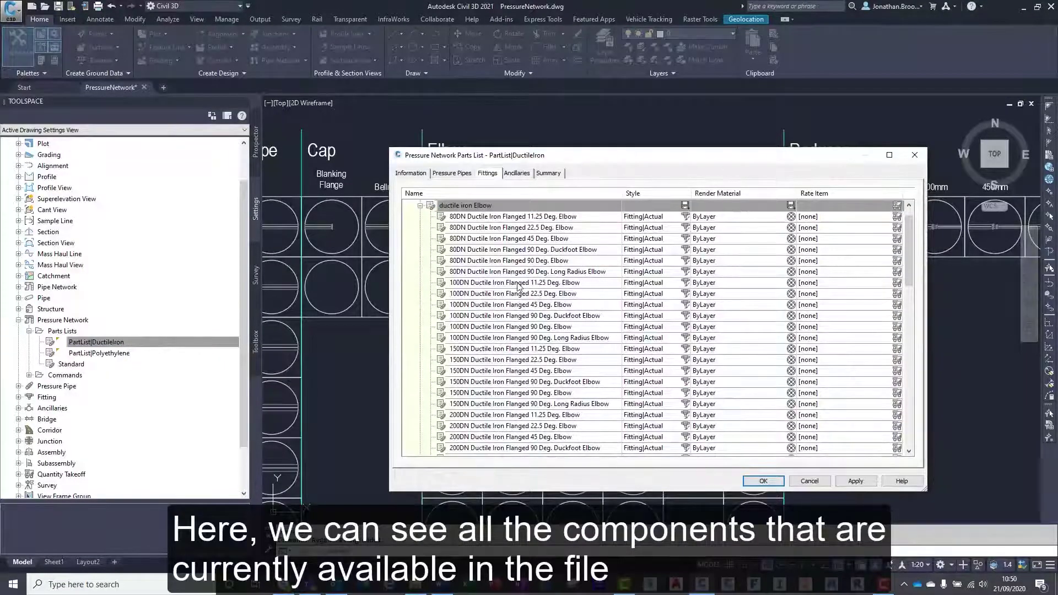
pyautogui.click(420, 205)
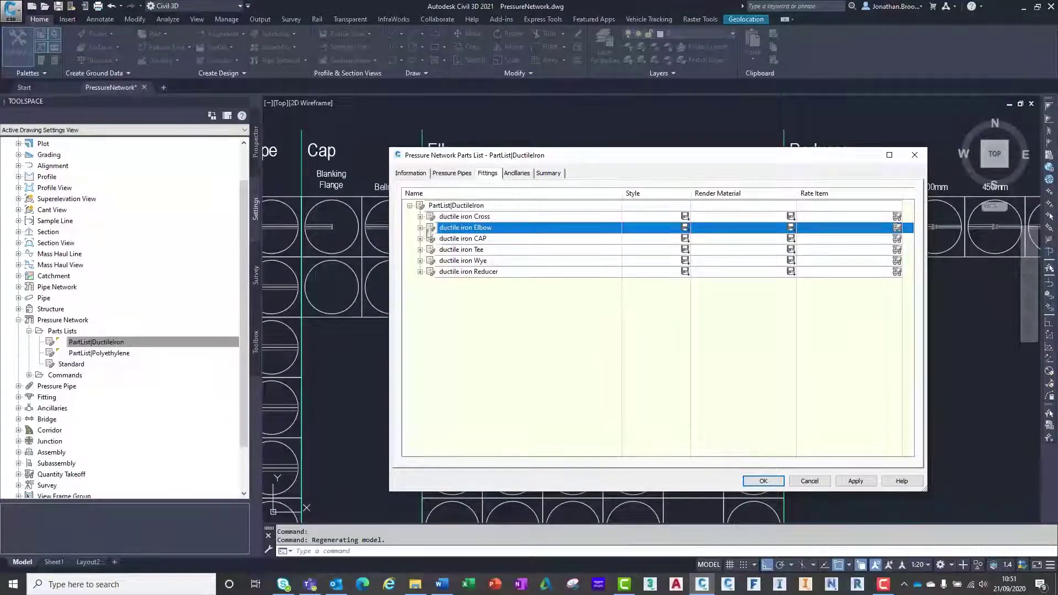
pyautogui.click(419, 227)
pyautogui.scroll(-6, 532, 290)
pyautogui.scroll(-8, 532, 291)
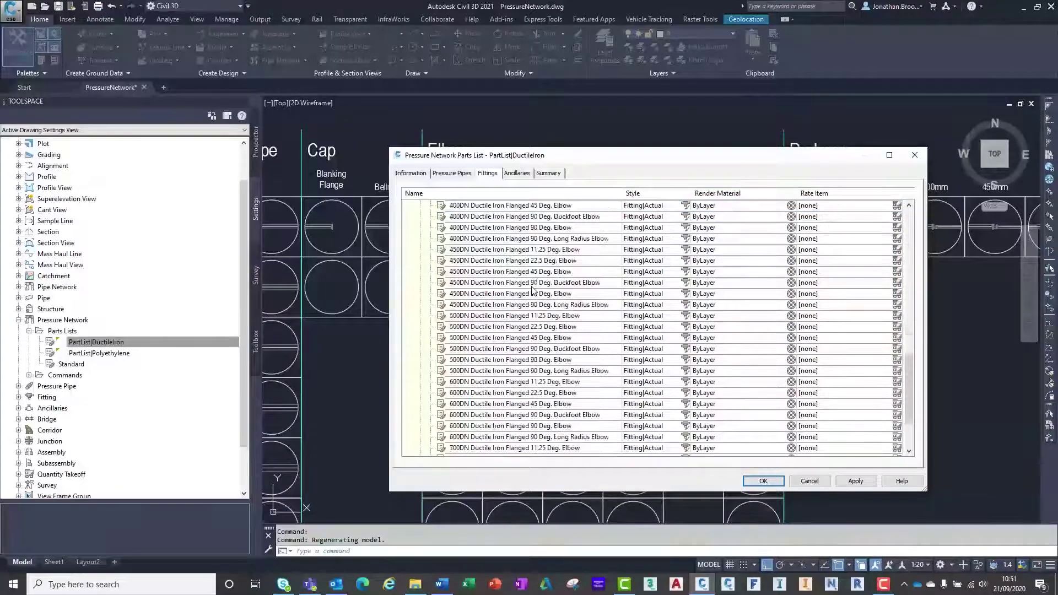
pyautogui.scroll(-2, 532, 290)
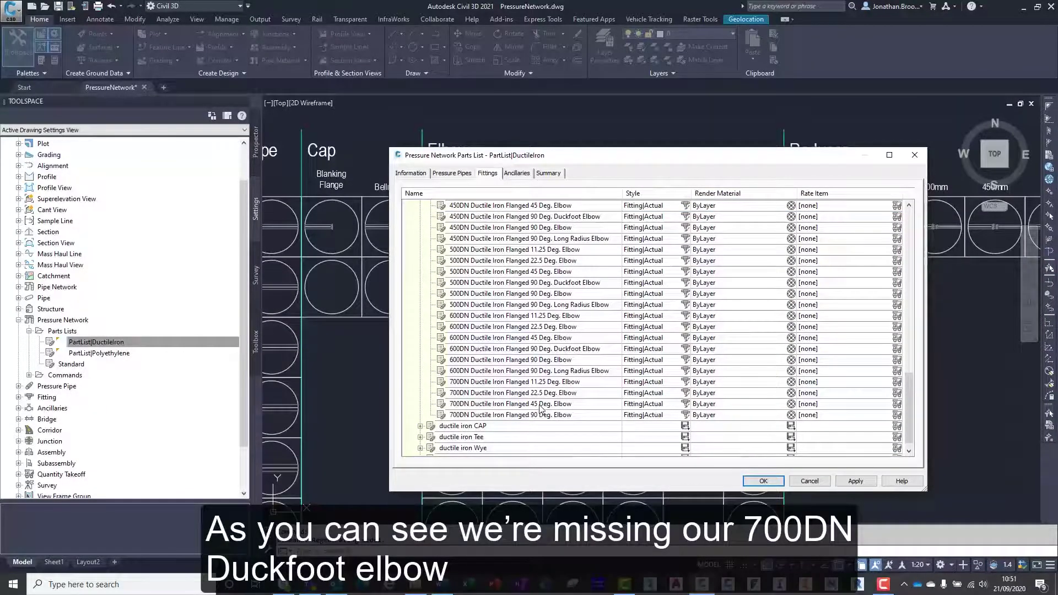
# - Add fitting sizes to the ductile iron Elbow category with all nominal diameter sizes included, and check the 700DN elbows
pyautogui.scroll(15, 541, 404)
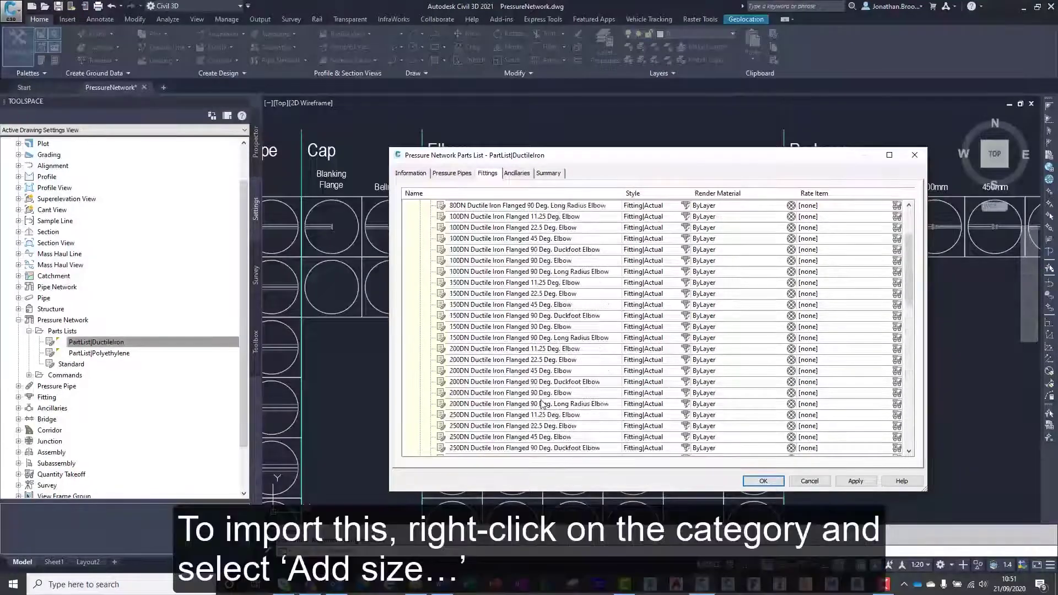
pyautogui.rightClick(484, 227)
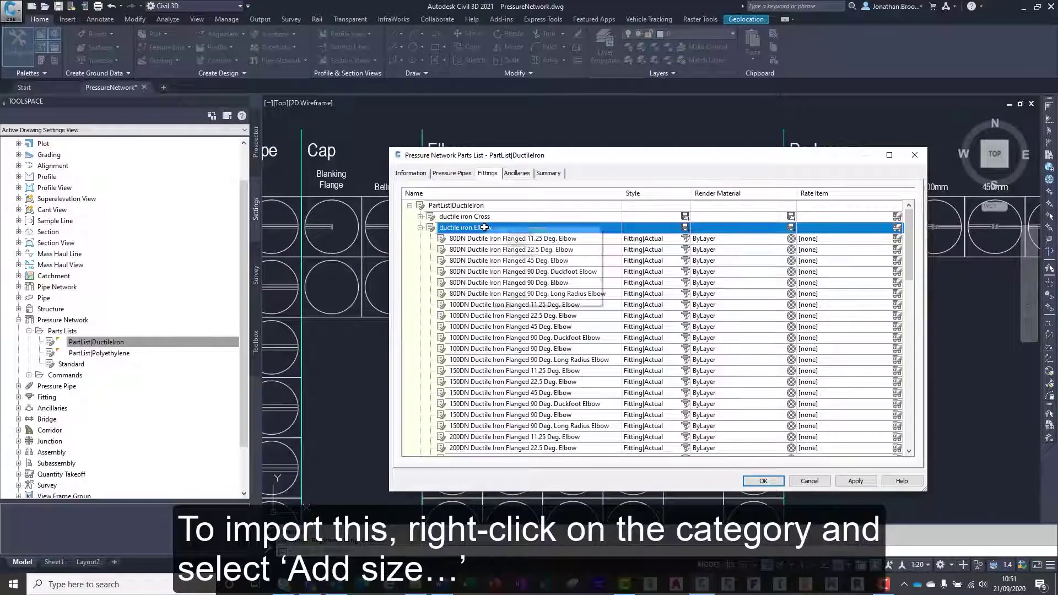
pyautogui.click(510, 232)
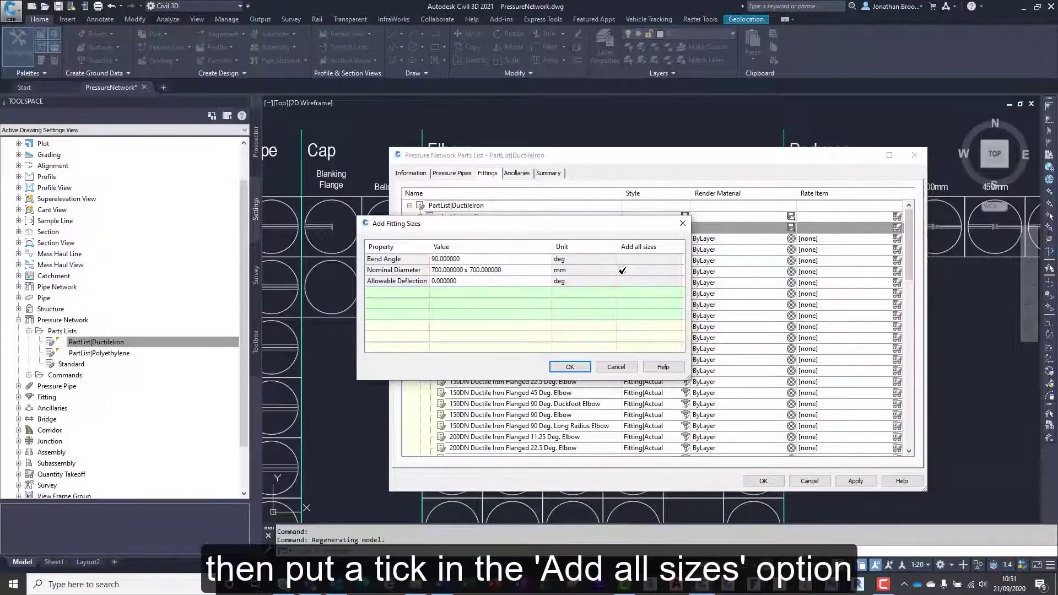
pyautogui.click(622, 269)
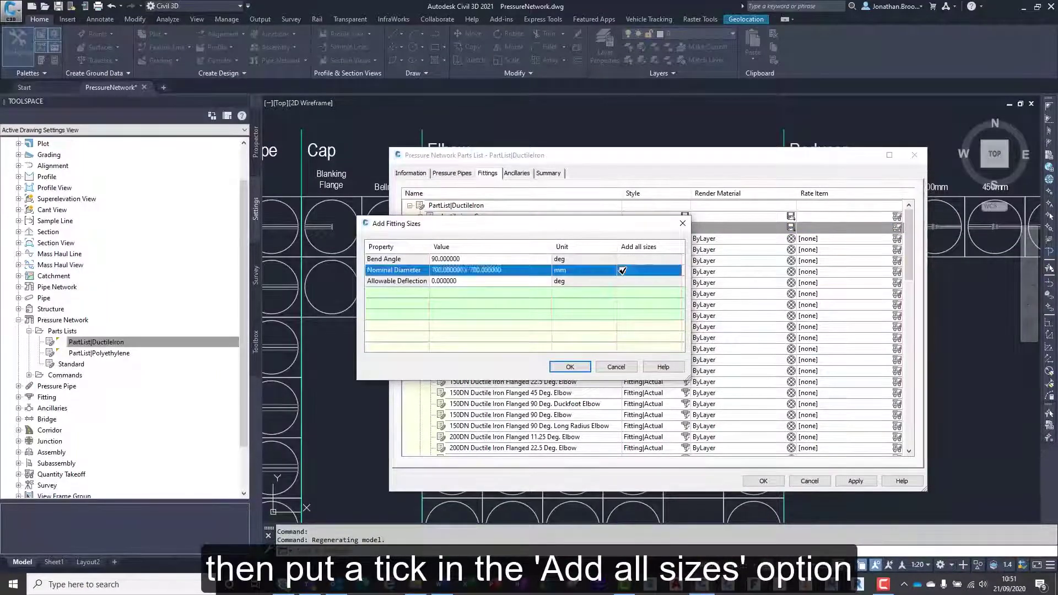
pyautogui.click(569, 367)
pyautogui.scroll(-10, 536, 336)
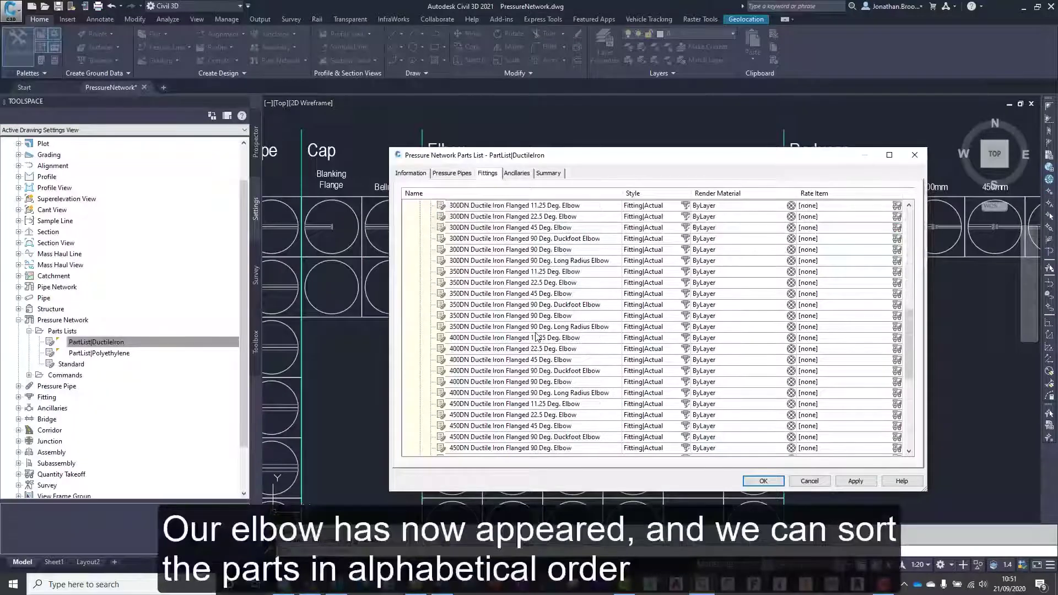
pyautogui.scroll(-7, 536, 336)
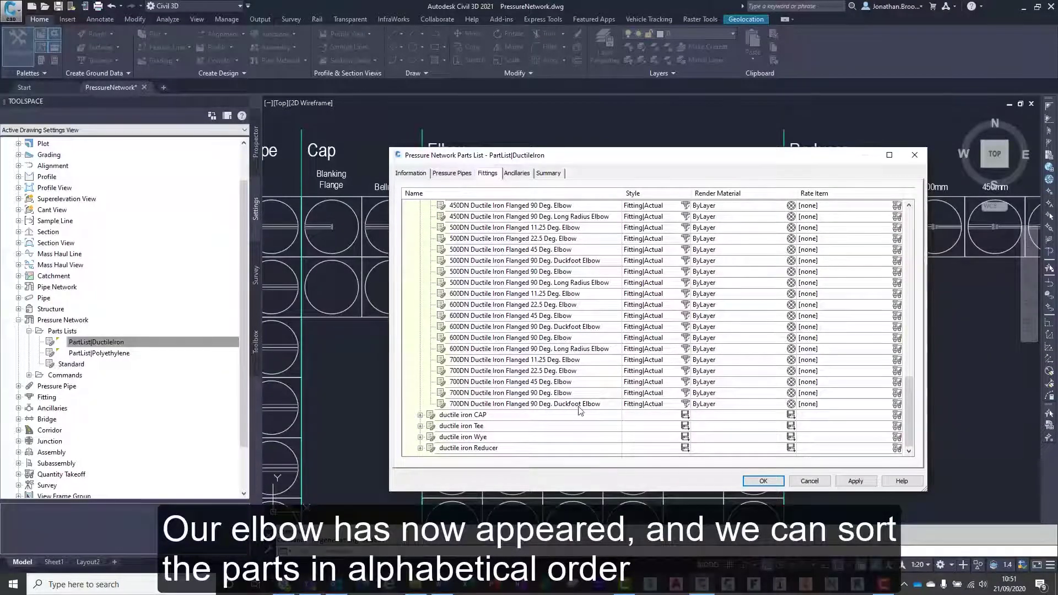
# - Sort the parts in the ductile iron Elbow category, and apply the parts list changes and close the list
pyautogui.scroll(20, 545, 338)
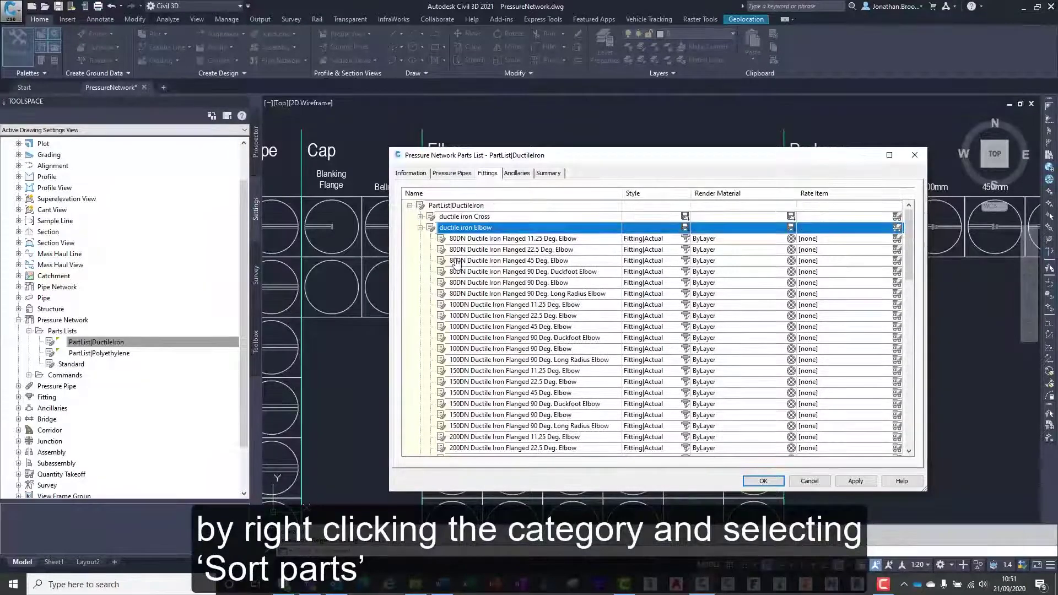
pyautogui.rightClick(474, 228)
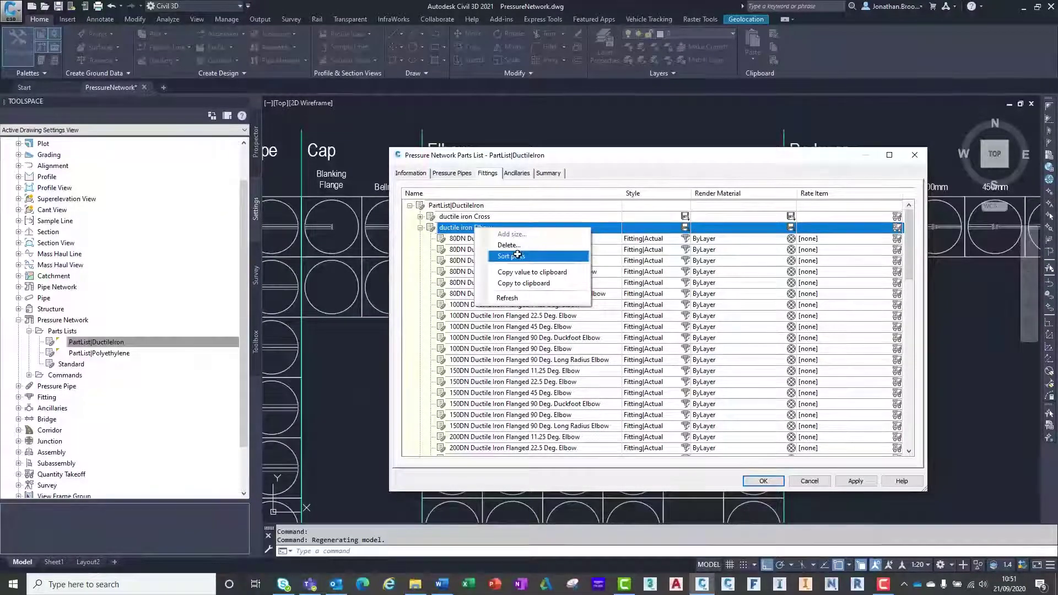
pyautogui.click(515, 255)
pyautogui.moveTo(909, 244); pyautogui.dragTo(908, 405)
pyautogui.click(856, 481)
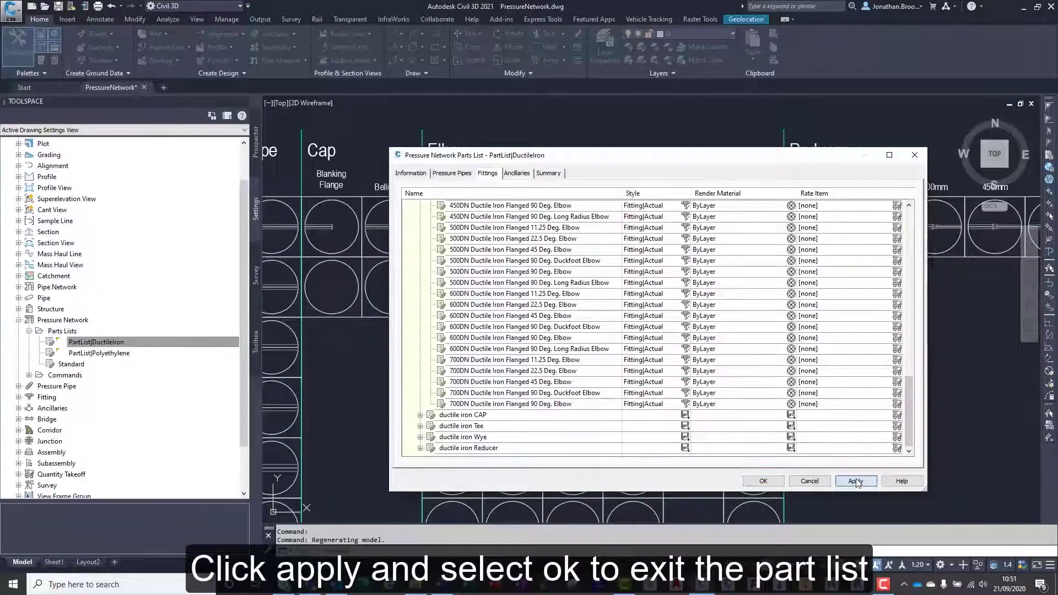
pyautogui.click(762, 481)
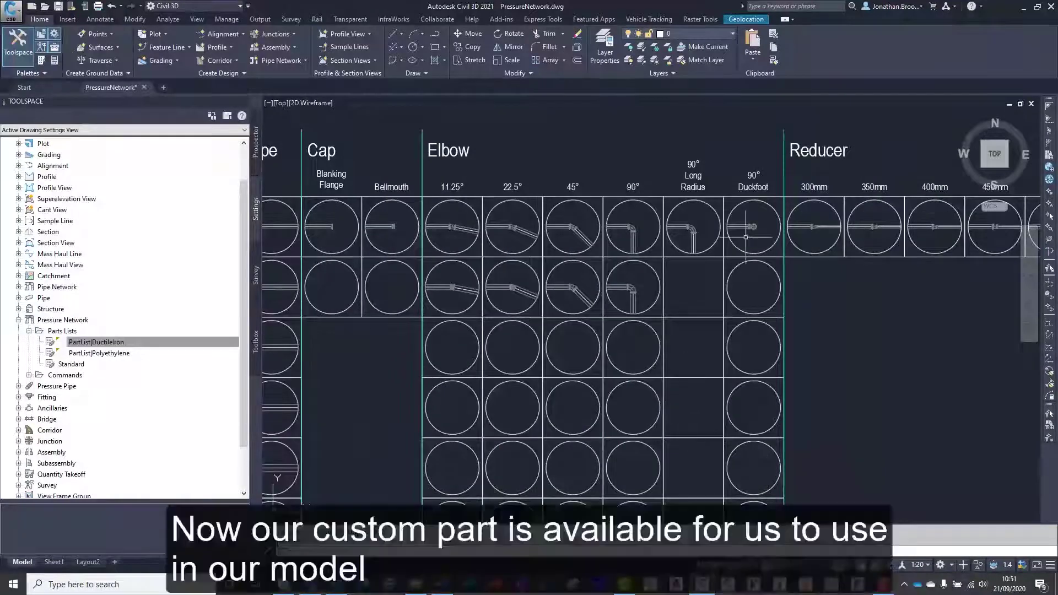
# - Open the Ductile Iron pressure network for plan layout editing from its 90° Duckfoot pipe and show the available pipe sizes
pyautogui.click(738, 233)
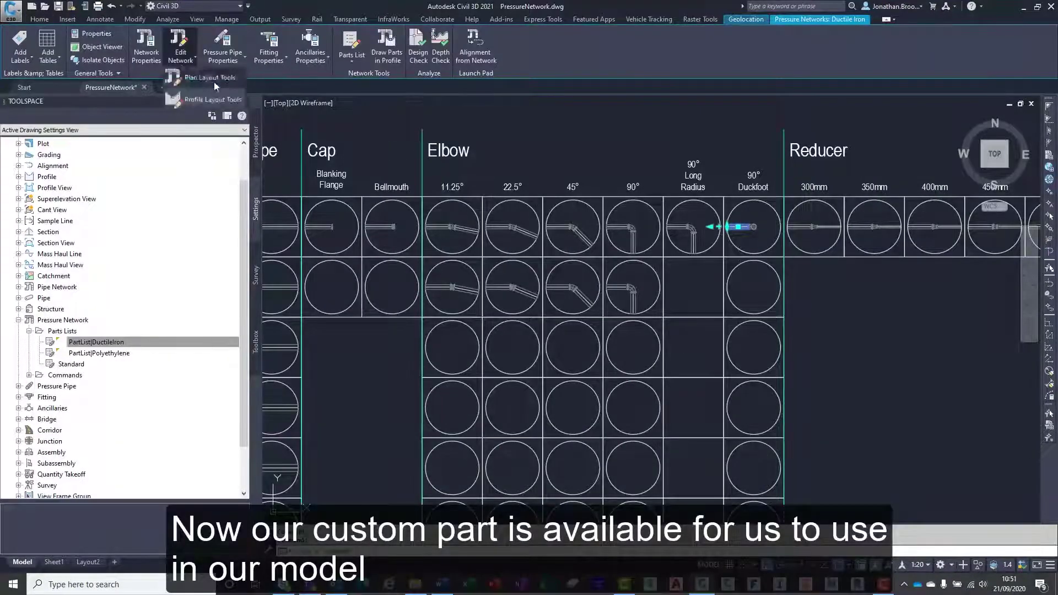
pyautogui.click(181, 60)
pyautogui.click(196, 42)
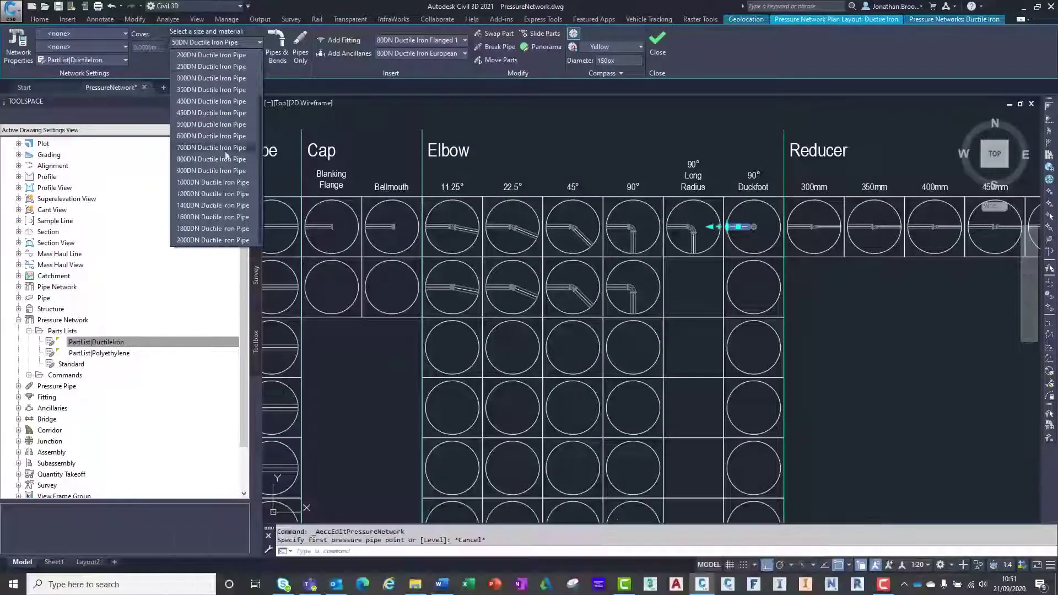